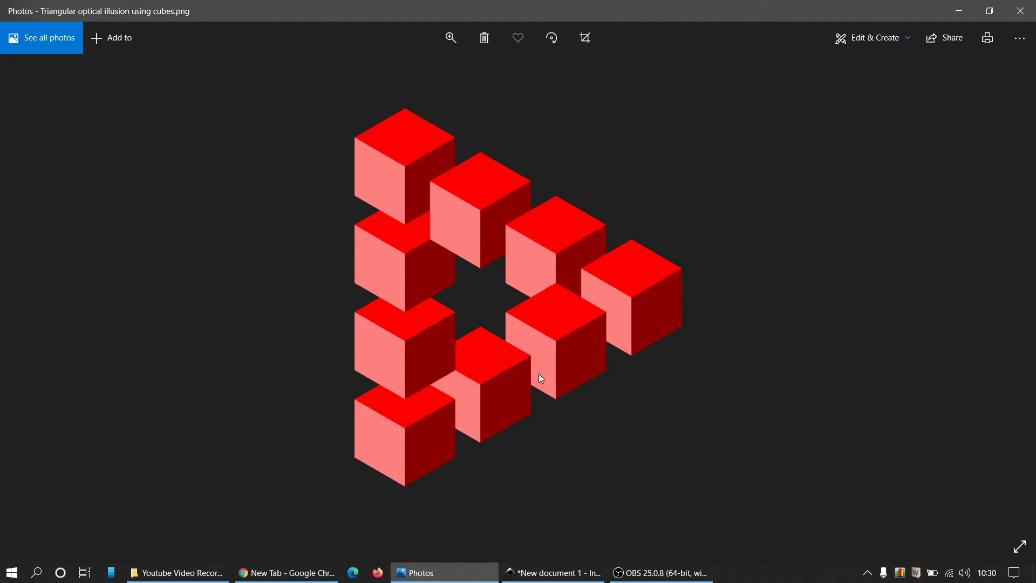
Switch to Inkscape and draw a six-pointed star about 113 mm wide, positioned in the upper middle of the page.
click(565, 573)
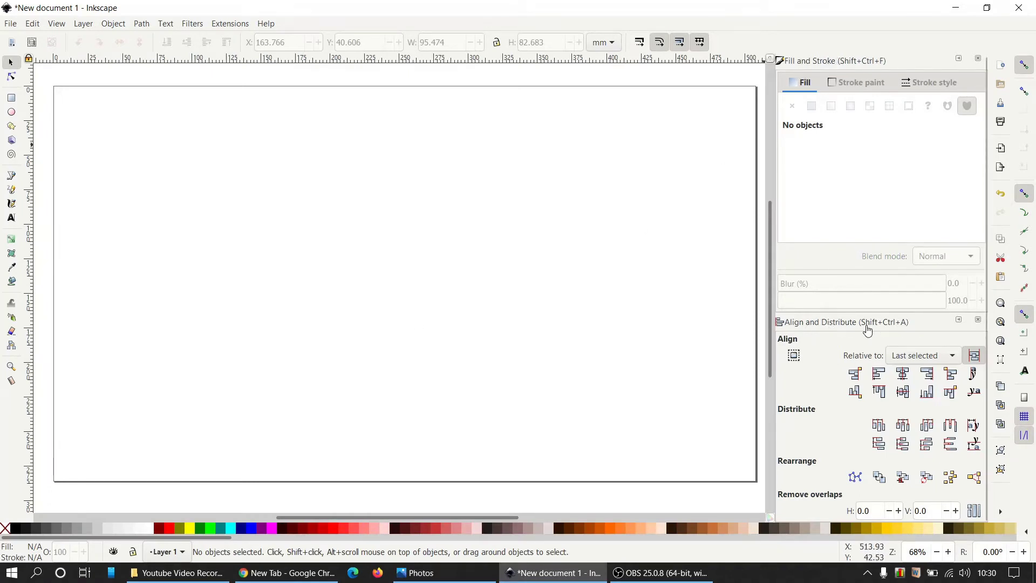
click(12, 129)
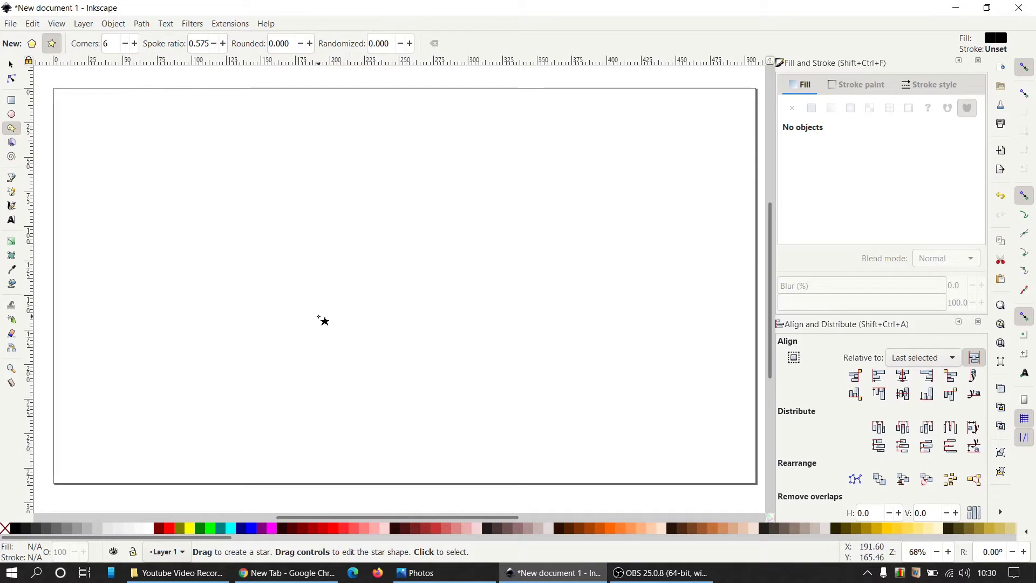
key(ctrl)
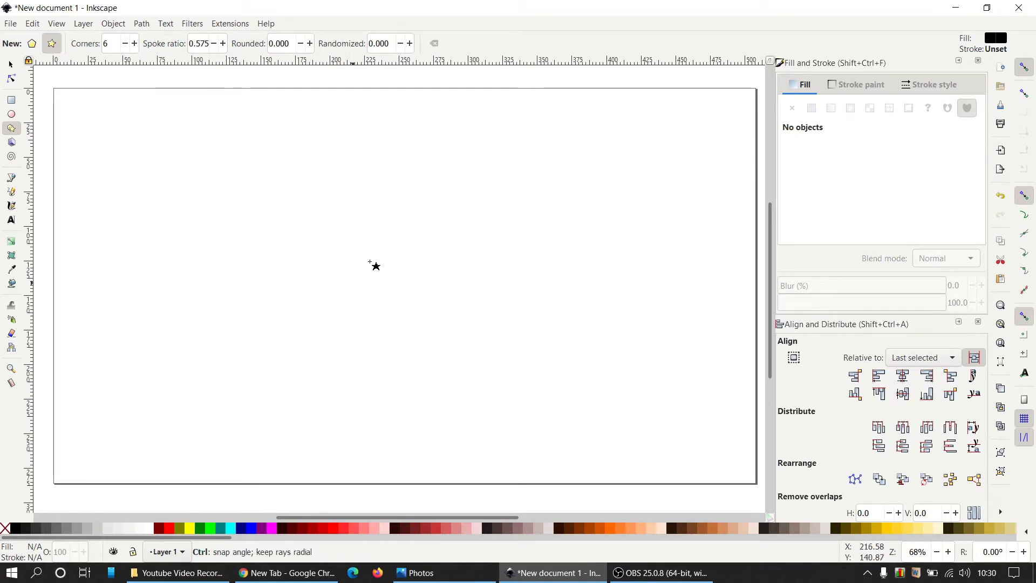
drag(353, 201, 391, 269)
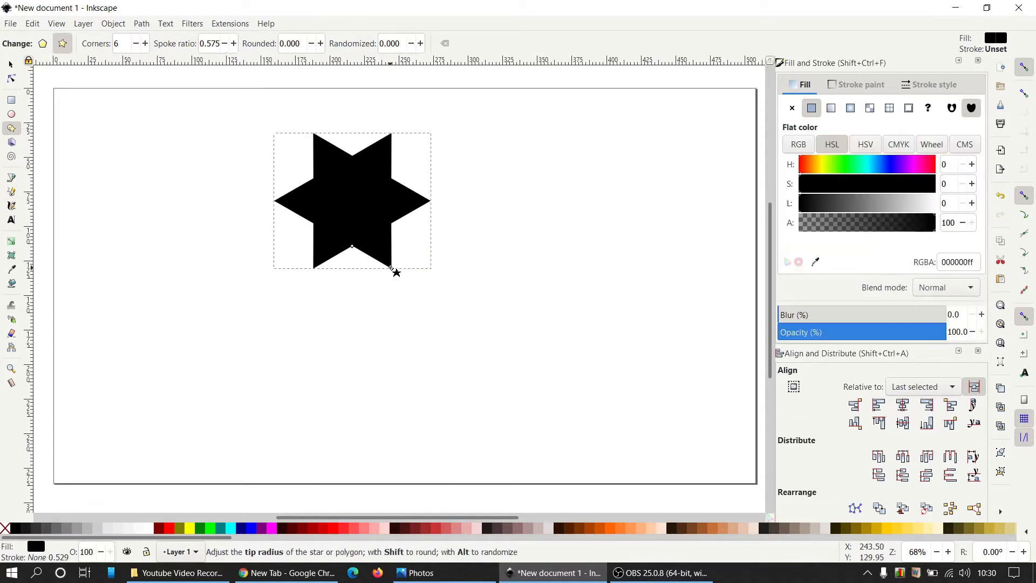
click(12, 65)
drag(369, 221, 414, 267)
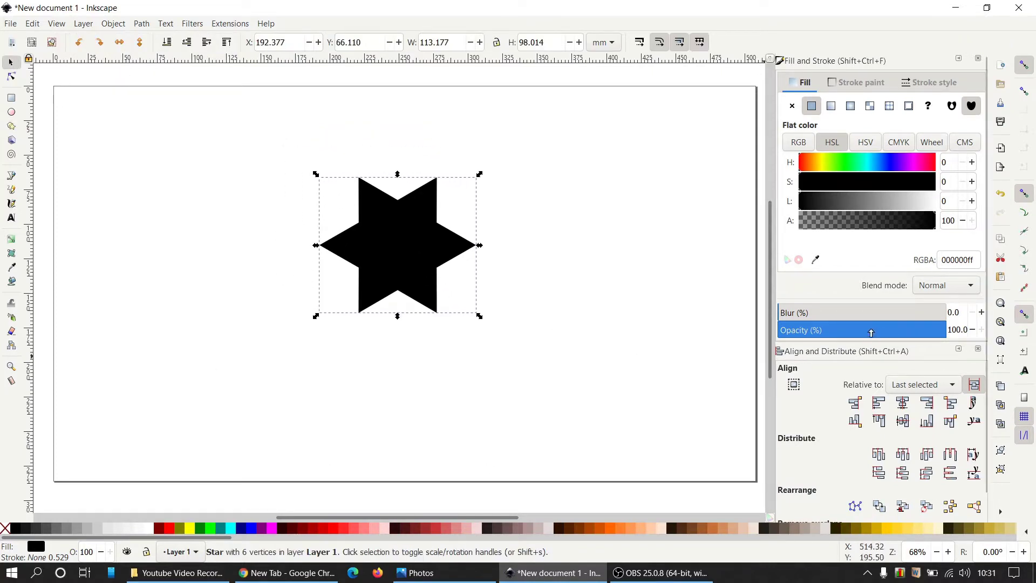
Set the star's opacity to 52.7% and, with proportions locked, its width to 200 px.
click(866, 332)
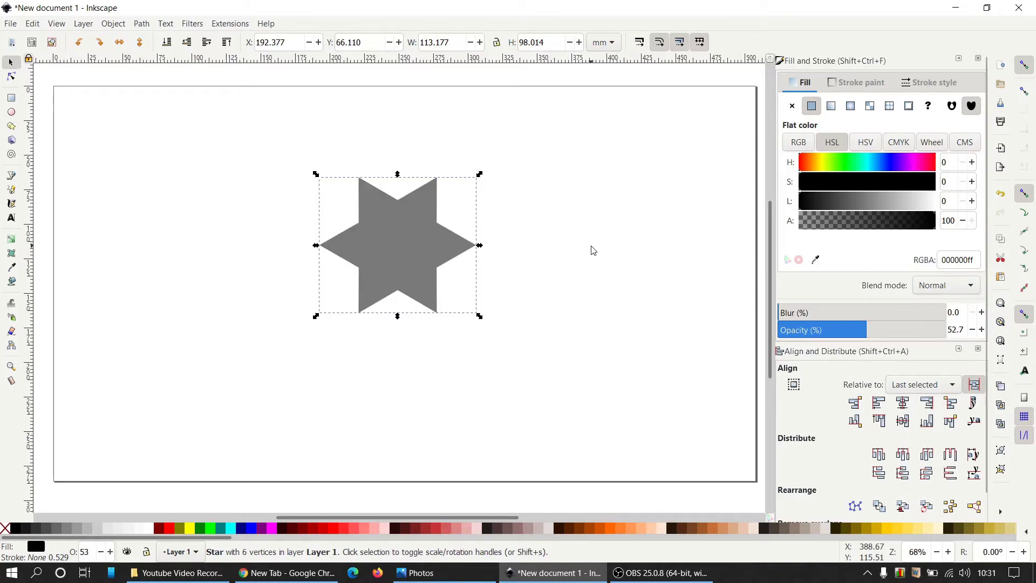
click(607, 43)
click(606, 101)
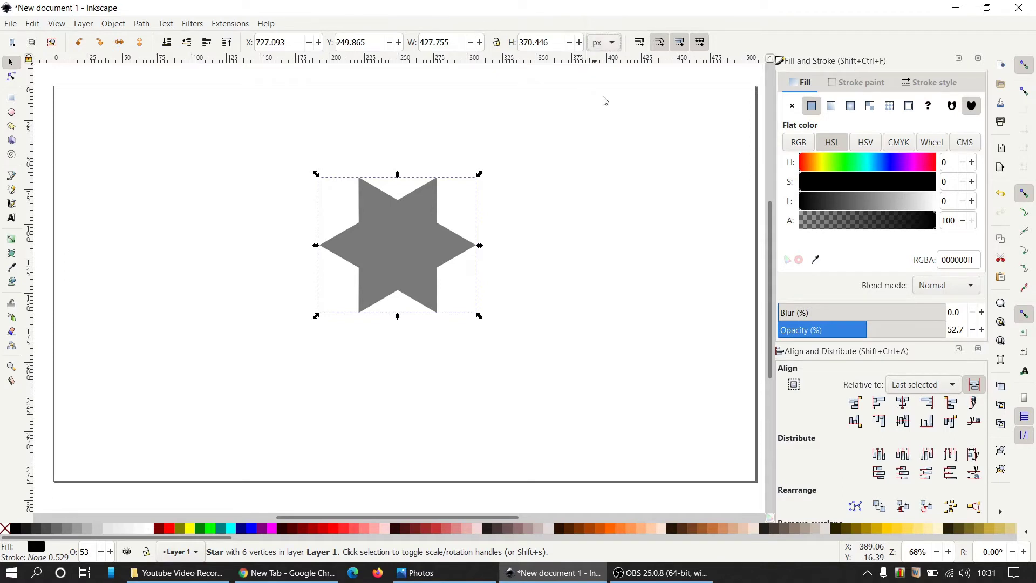
click(497, 43)
double_click(455, 42)
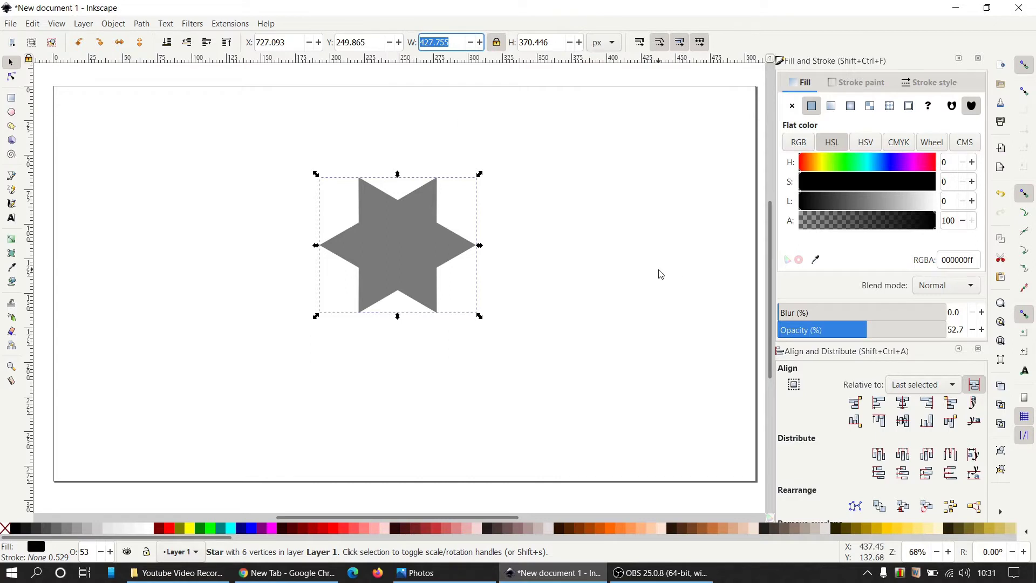
text(200)
key(Return)
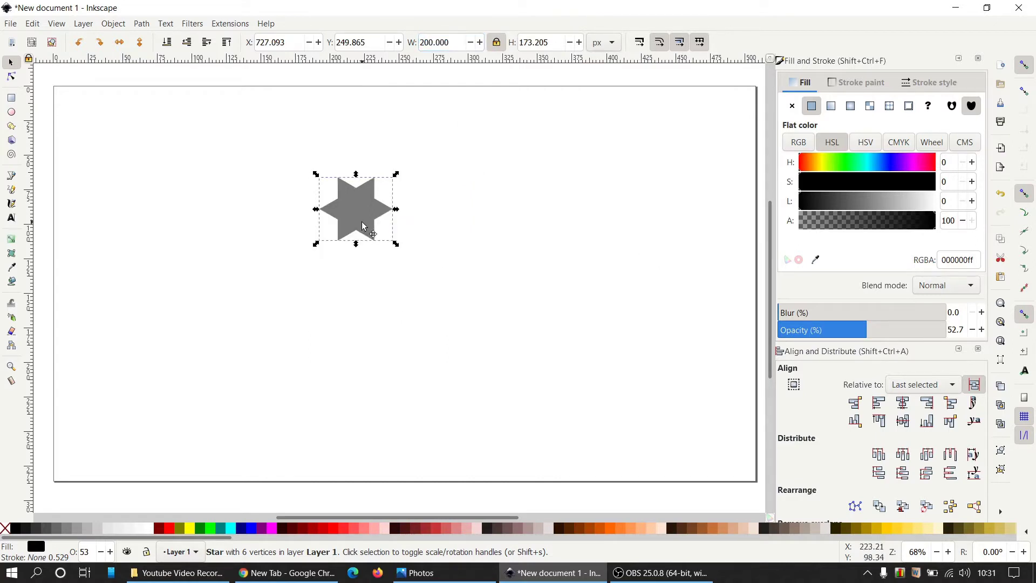
Move the resized star to just right of the page centre and deselect it.
drag(371, 232, 442, 316)
key(ctrl)
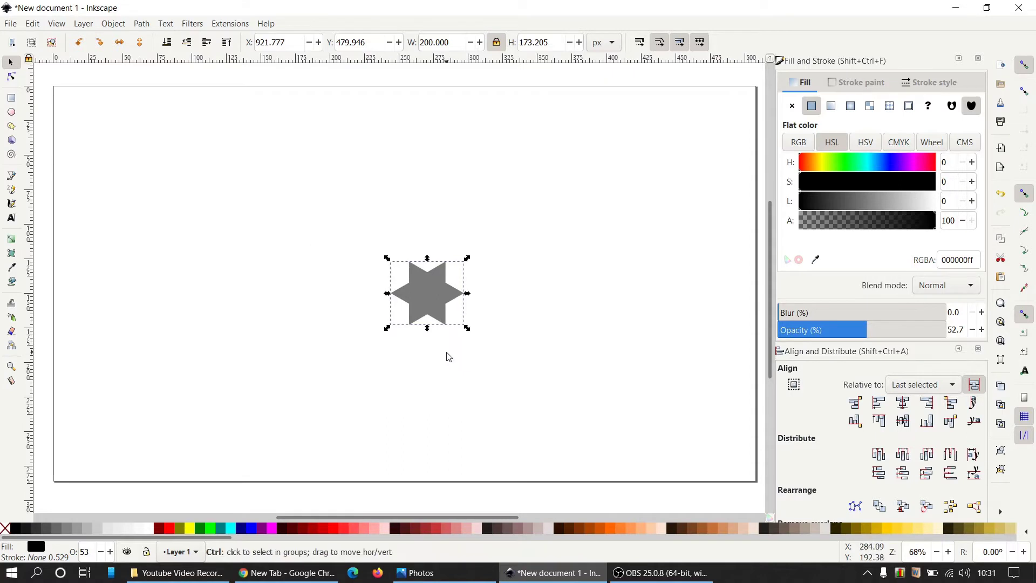
scroll(448, 357, up, 1)
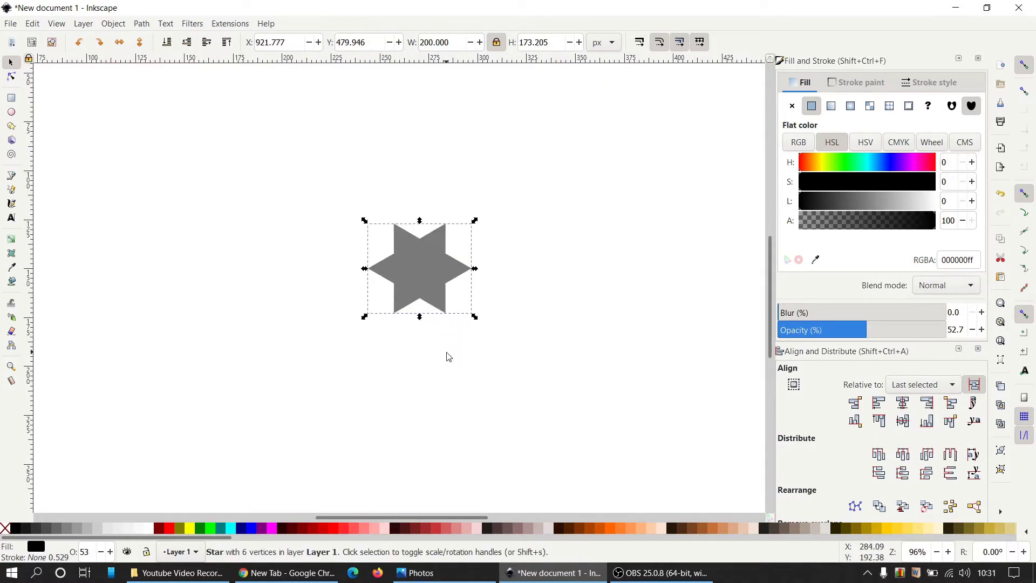
click(495, 392)
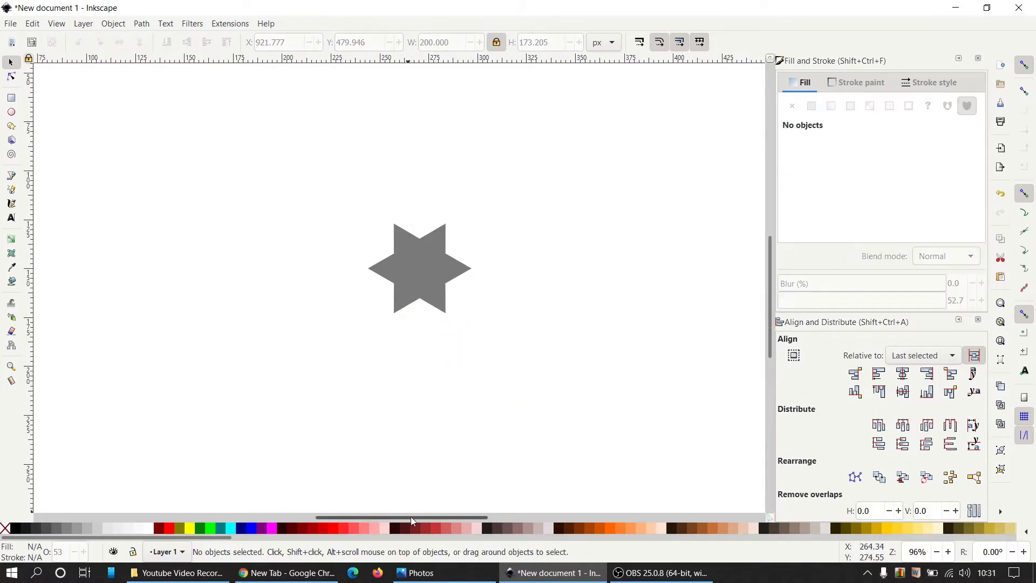
Draw an upright six-cornered polygon about 345 px wide in the empty area to the left of the star.
drag(410, 516, 369, 516)
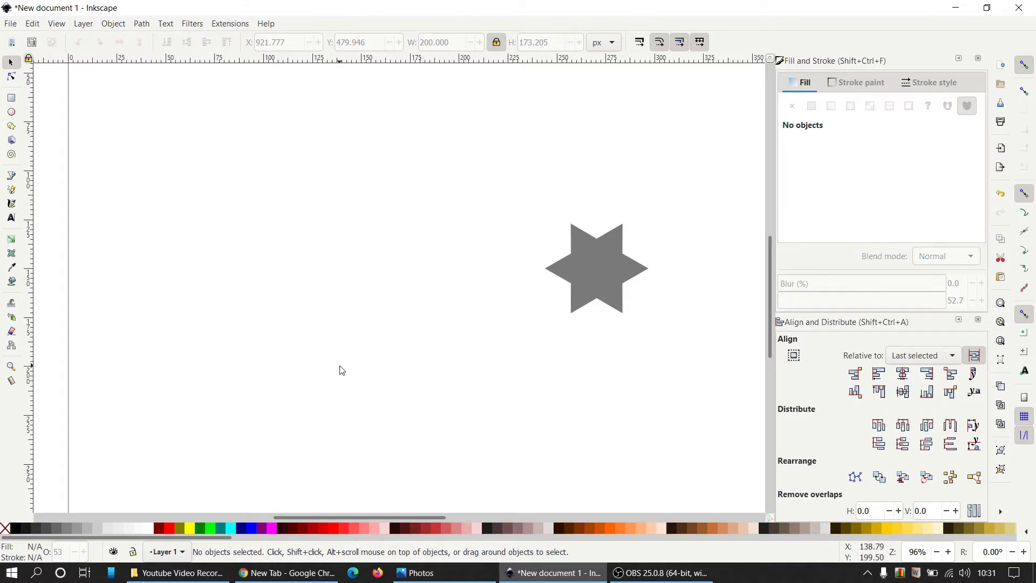
click(14, 129)
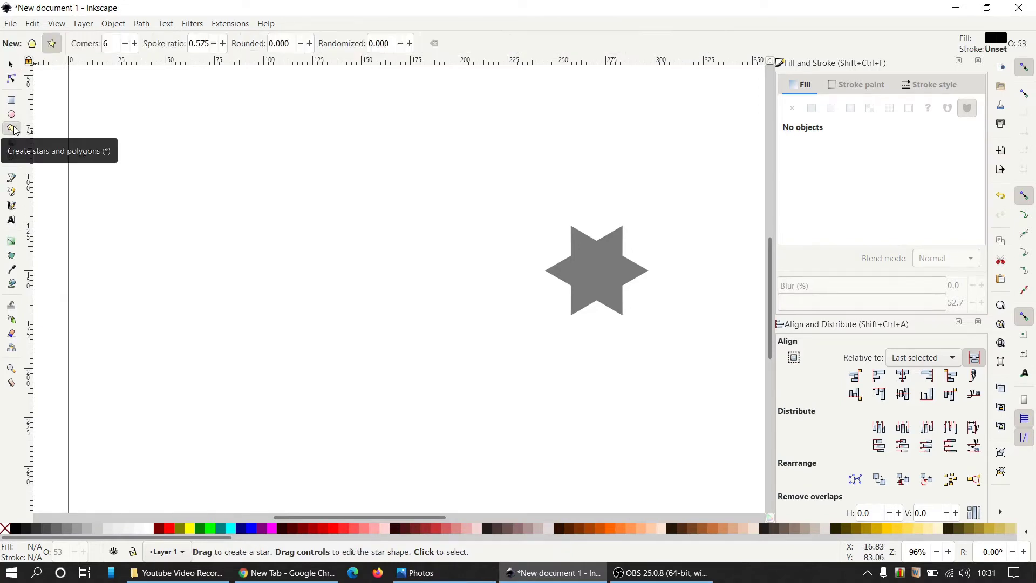
click(32, 45)
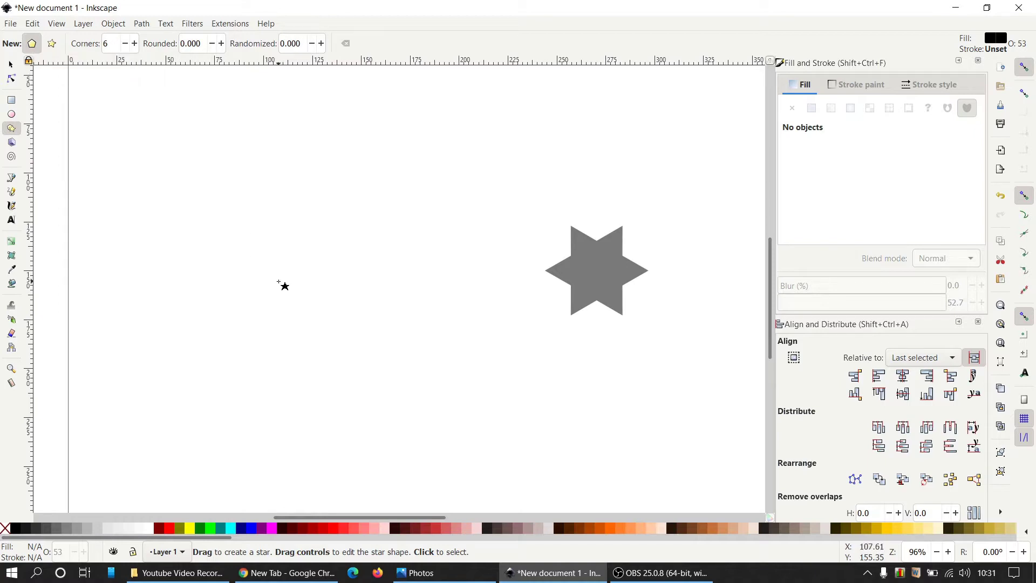
key(ctrl)
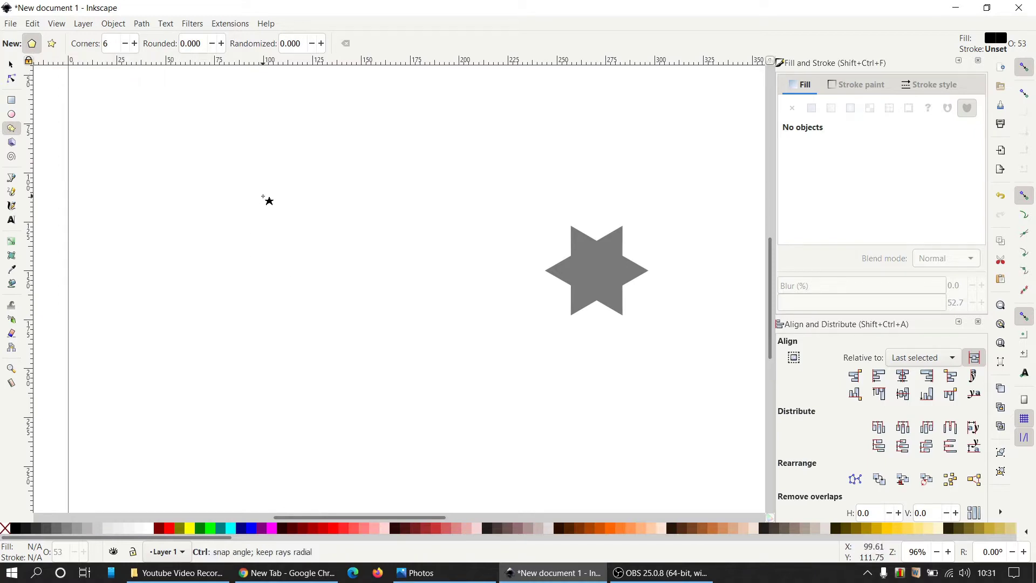
drag(255, 199, 337, 261)
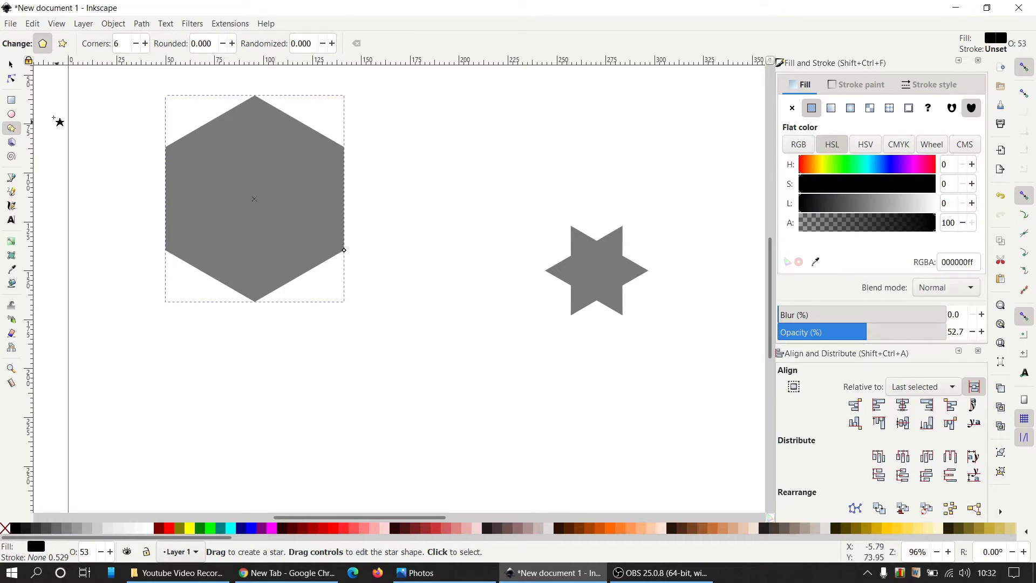
click(10, 66)
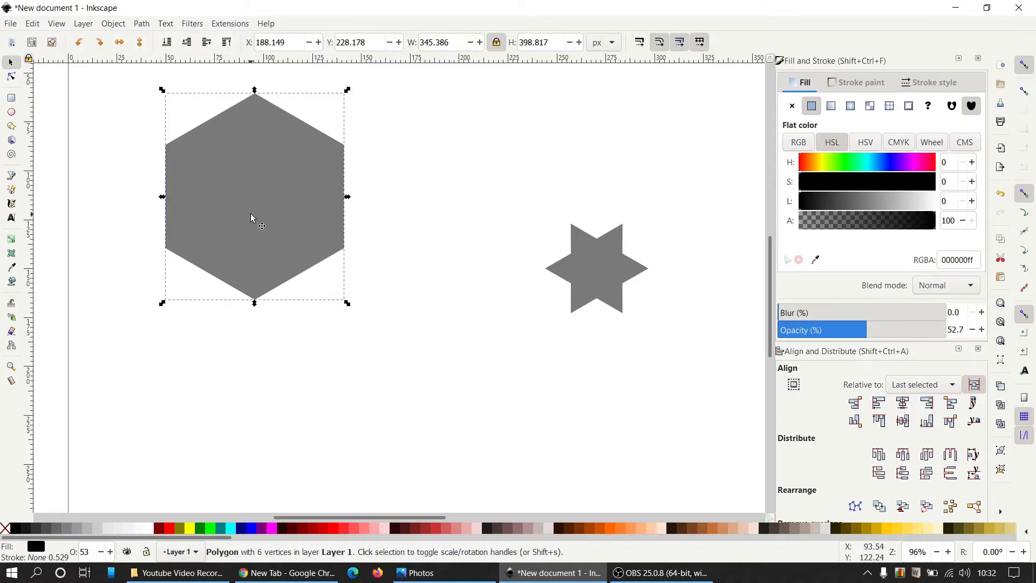
drag(251, 218, 273, 282)
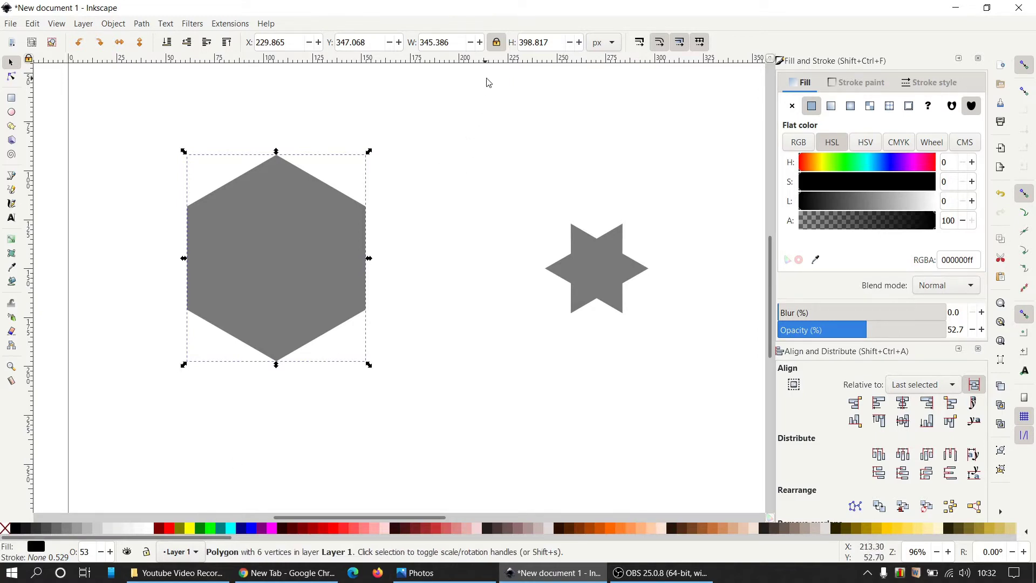
Set the hexagon's width to 200 px and move it roughly level with the star.
triple_click(461, 41)
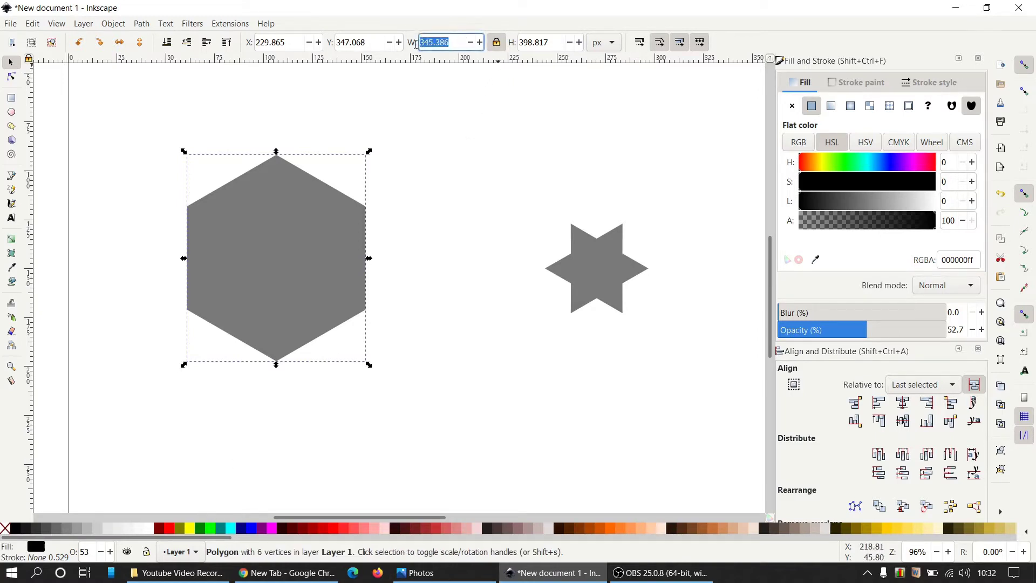
text(200)
key(Return)
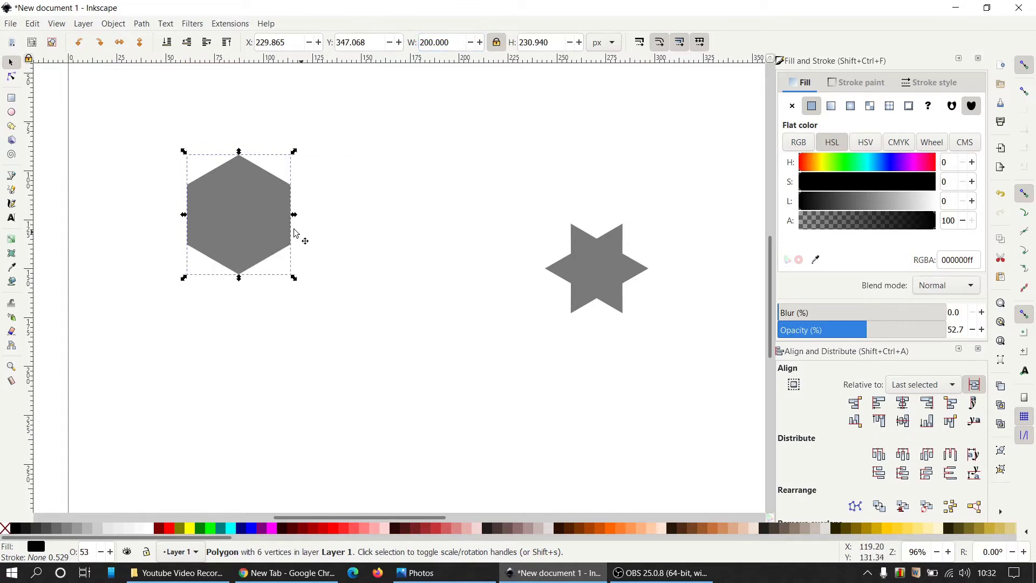
drag(257, 240, 310, 289)
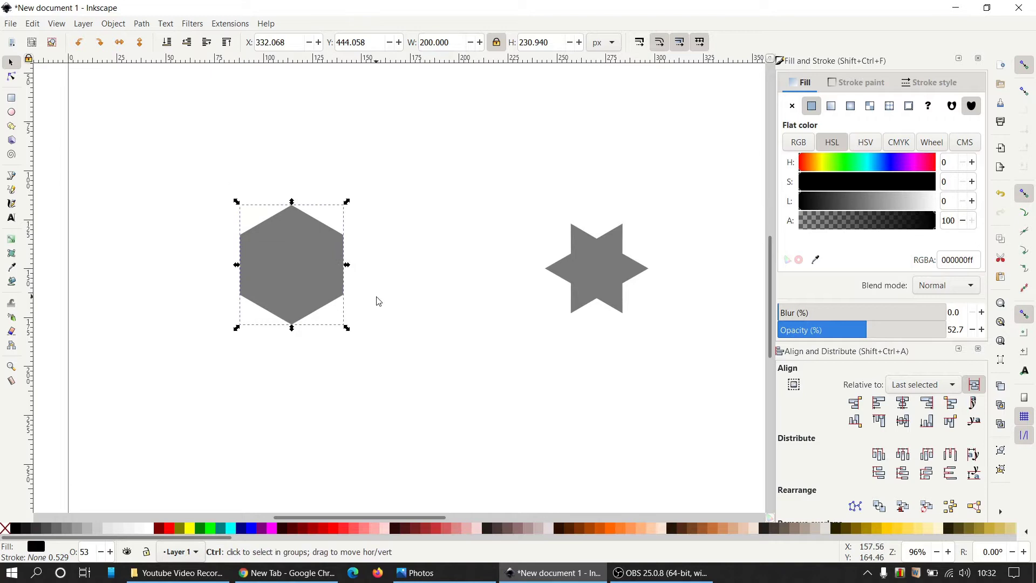
Duplicate the grey hexagon, fill the copy with red and shift it straight up so it partly overlaps the original.
scroll(376, 298, up, 1)
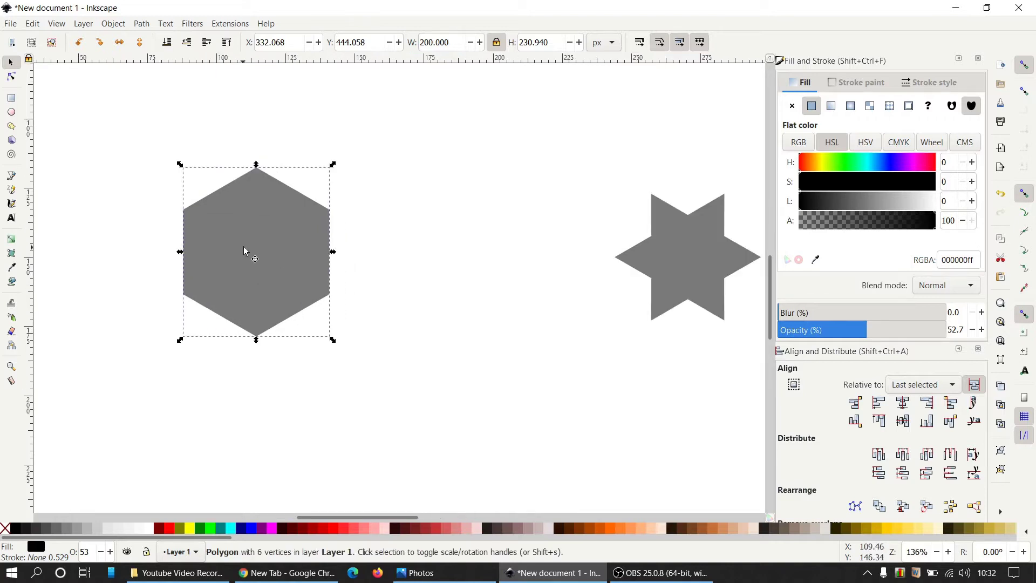
key(Escape)
click(283, 227)
right_click(283, 209)
click(324, 295)
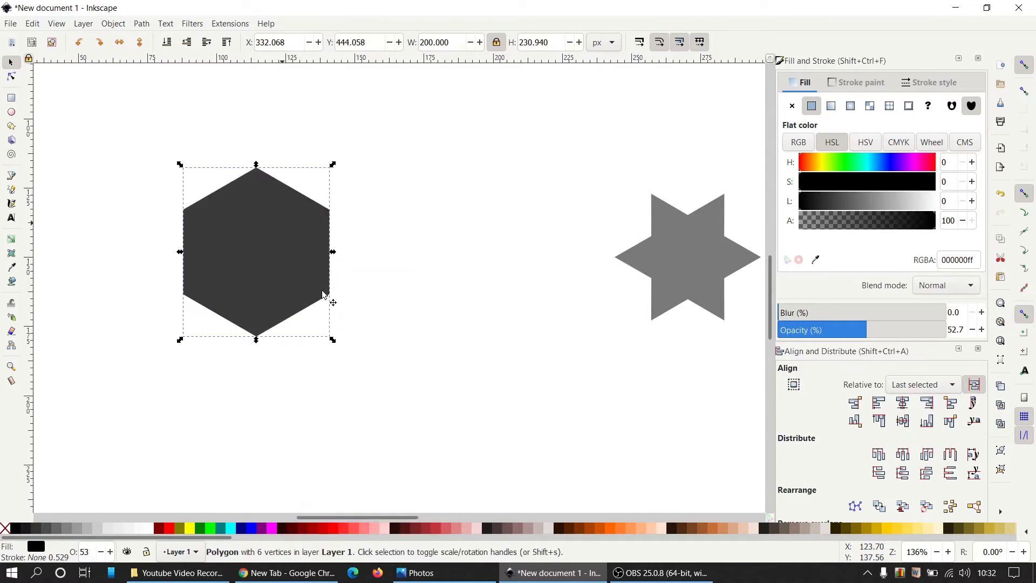
click(173, 529)
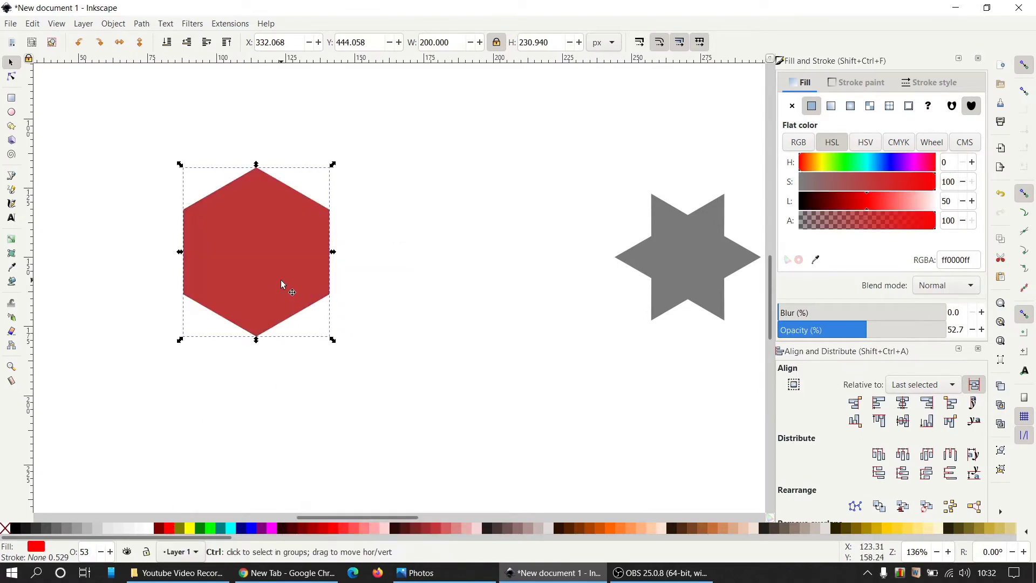
drag(282, 284, 285, 225)
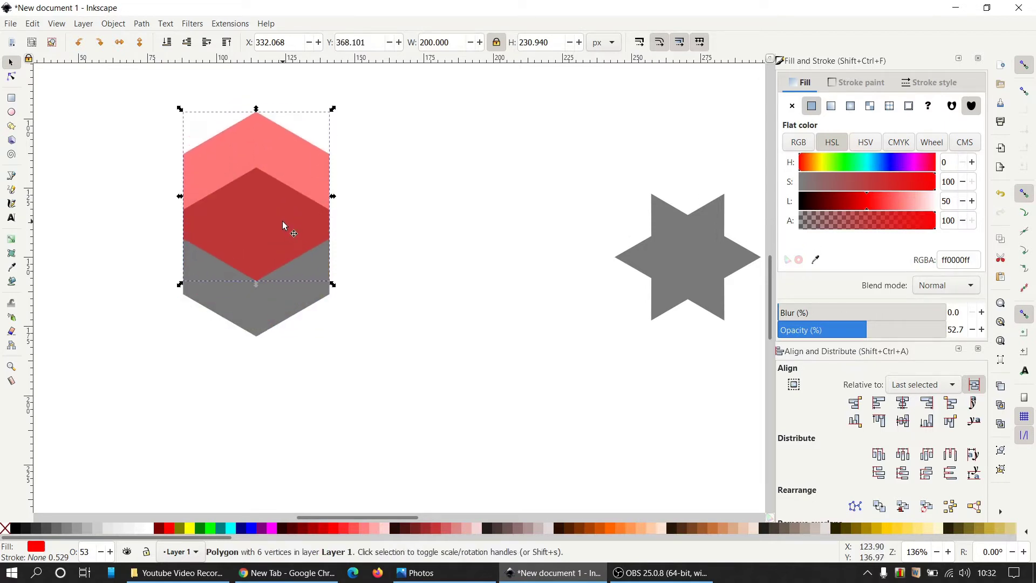
Enable cusp node snapping and snap the red hexagon's lower side corners onto the grey hexagon's upper side corners.
click(1026, 254)
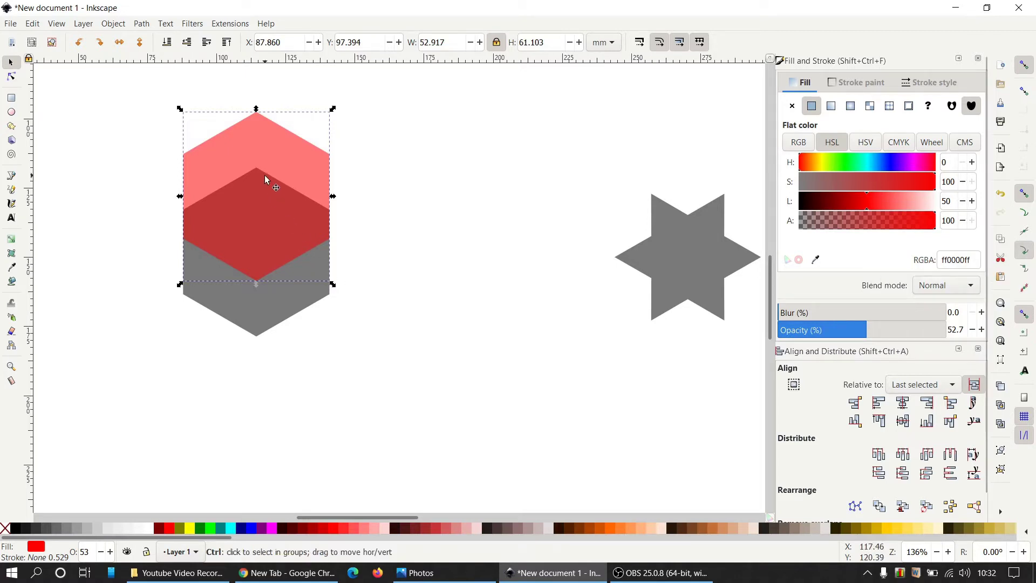
drag(266, 179, 273, 145)
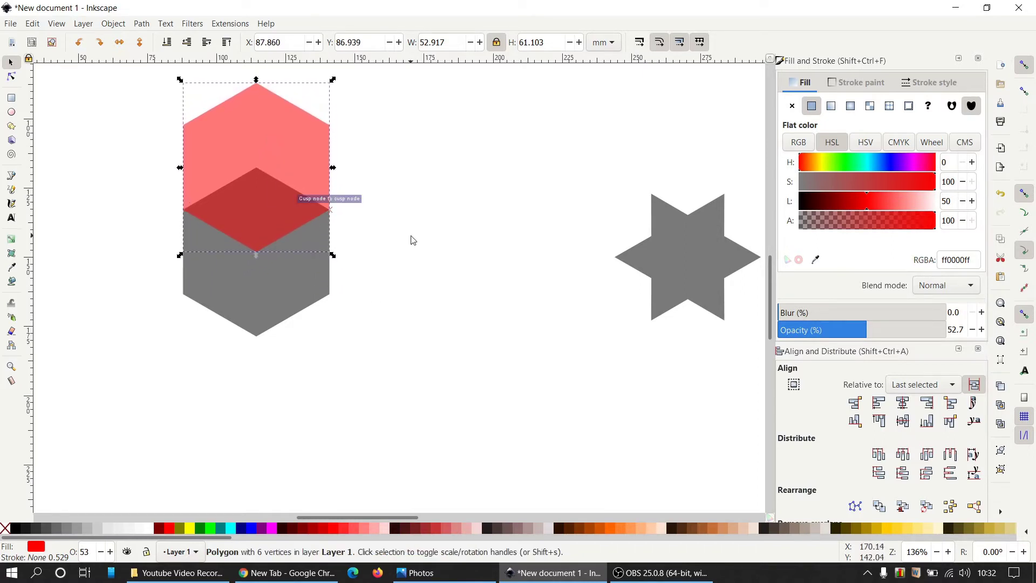
click(412, 277)
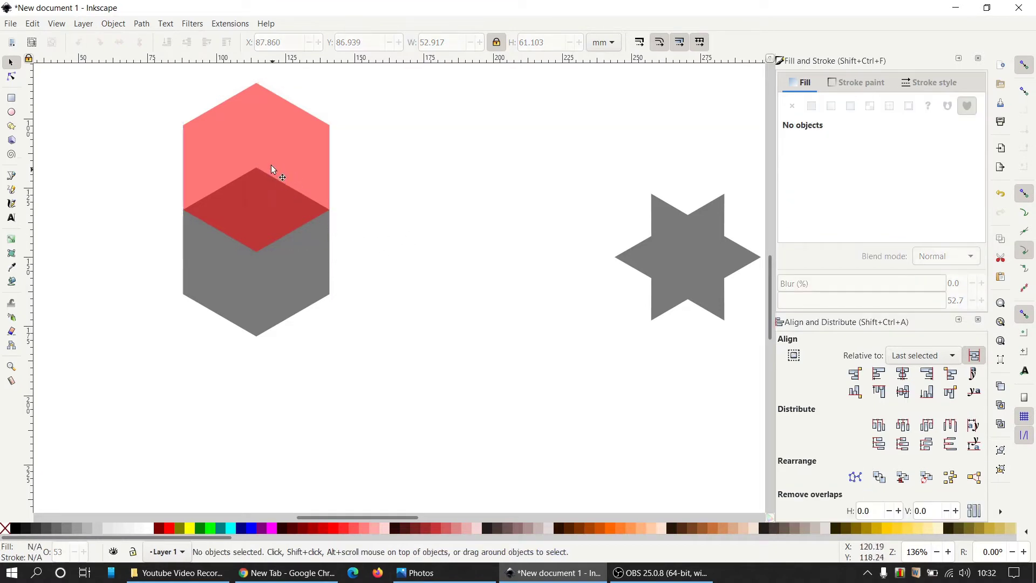
Duplicate the red hexagon, fill the copy with green and snap it to the grey hexagon's top-right and bottom corners.
click(285, 154)
right_click(286, 154)
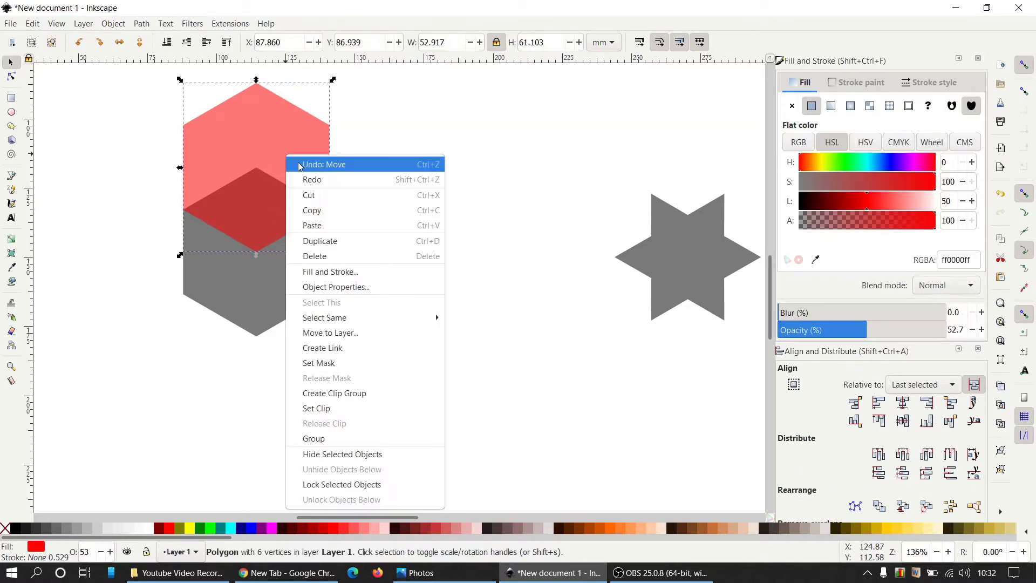
click(318, 241)
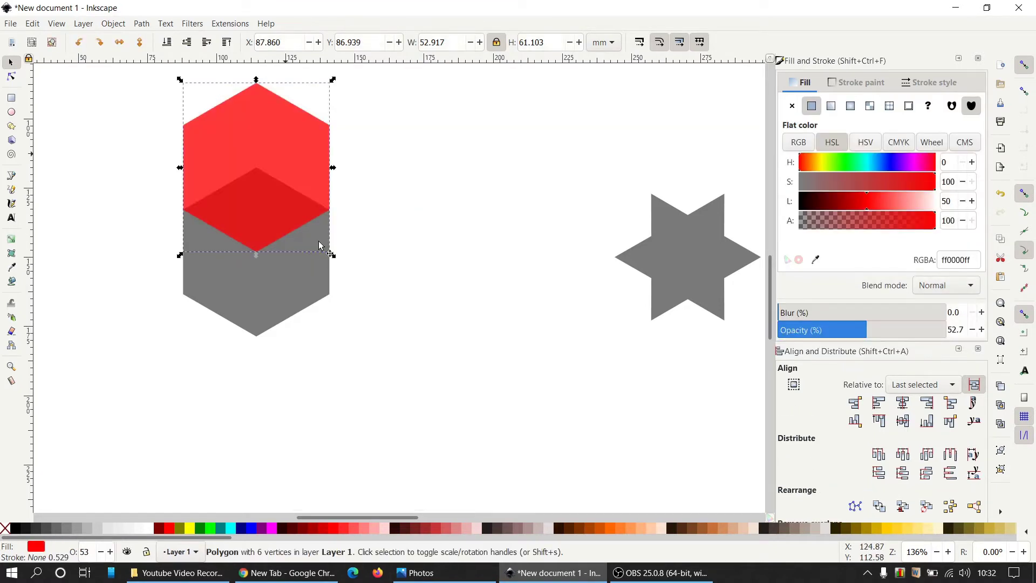
click(202, 534)
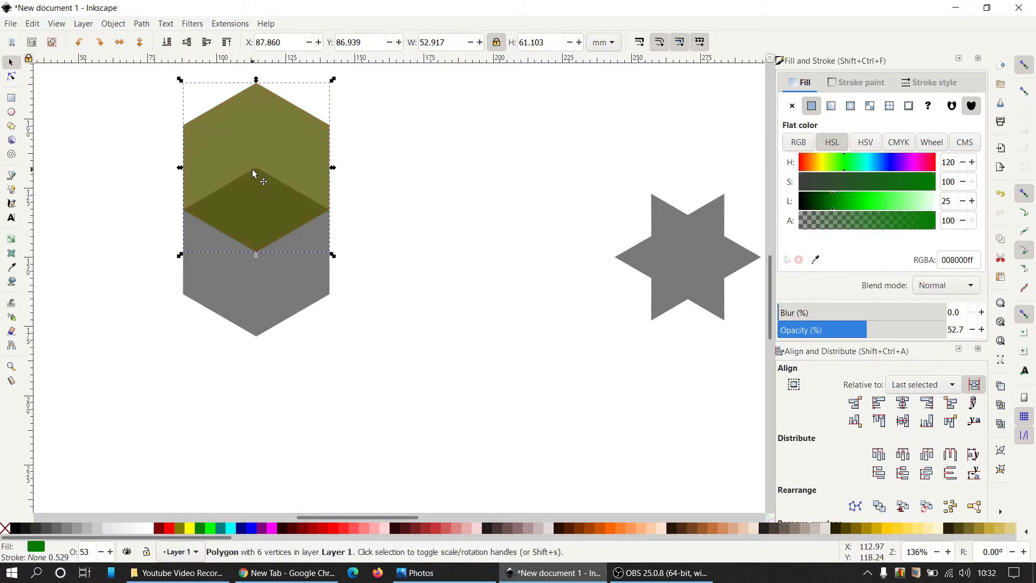
drag(259, 181, 332, 298)
click(469, 331)
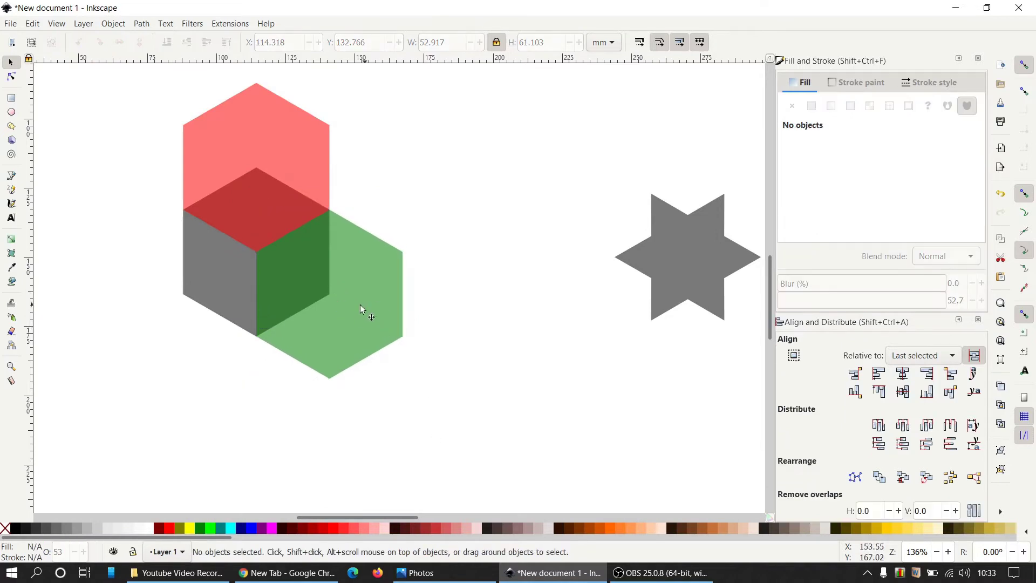
Duplicate the green hexagon, fill the copy with blue and snap it to the grey hexagon's top-left and bottom corners.
right_click(361, 305)
click(397, 294)
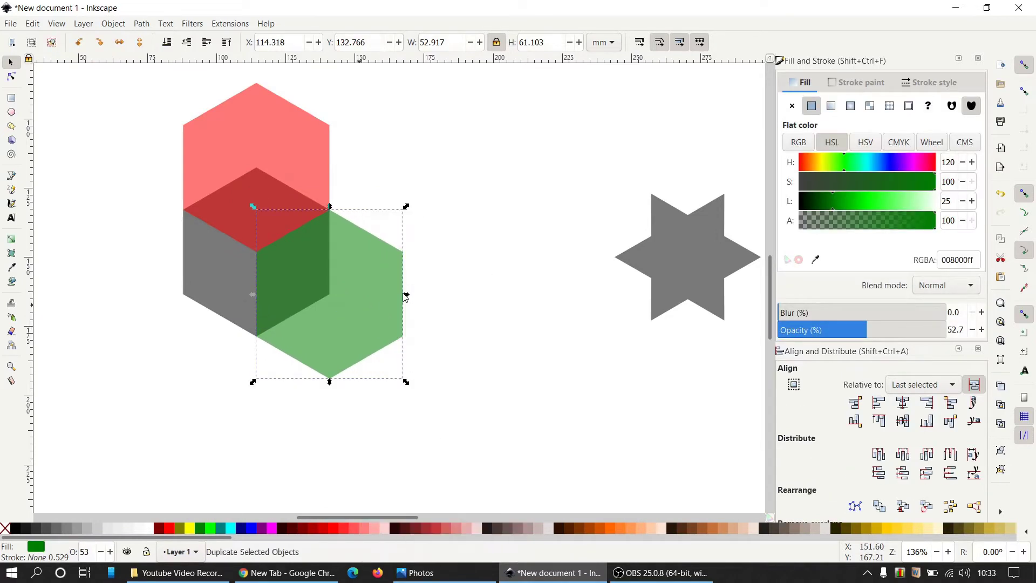
click(249, 528)
drag(359, 309, 209, 303)
click(430, 198)
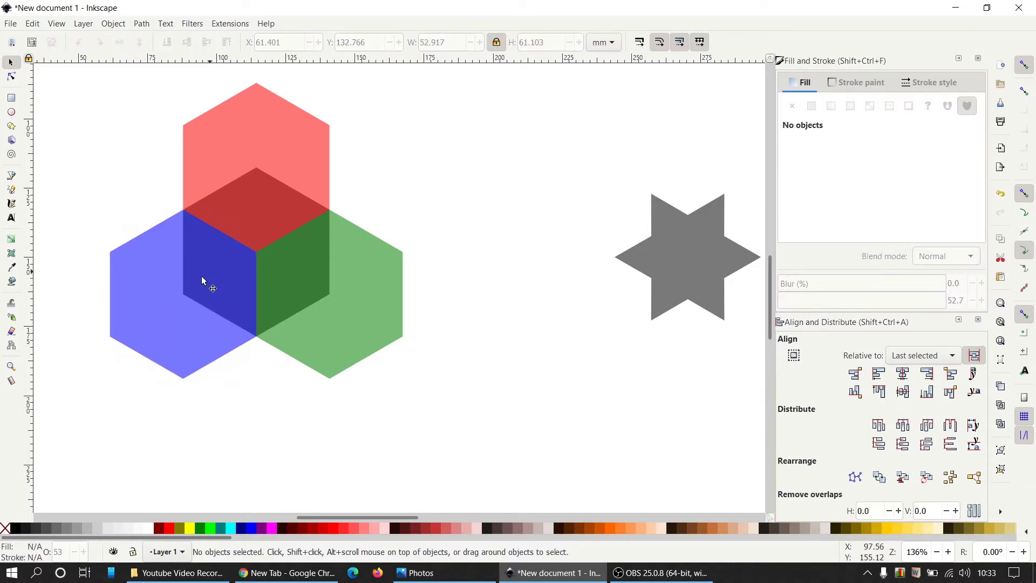
Duplicate the grey hexagon, raise the copy to the top and intersect it with the red hexagon to form the cube's top face.
key(alt)
alt+click(257, 217)
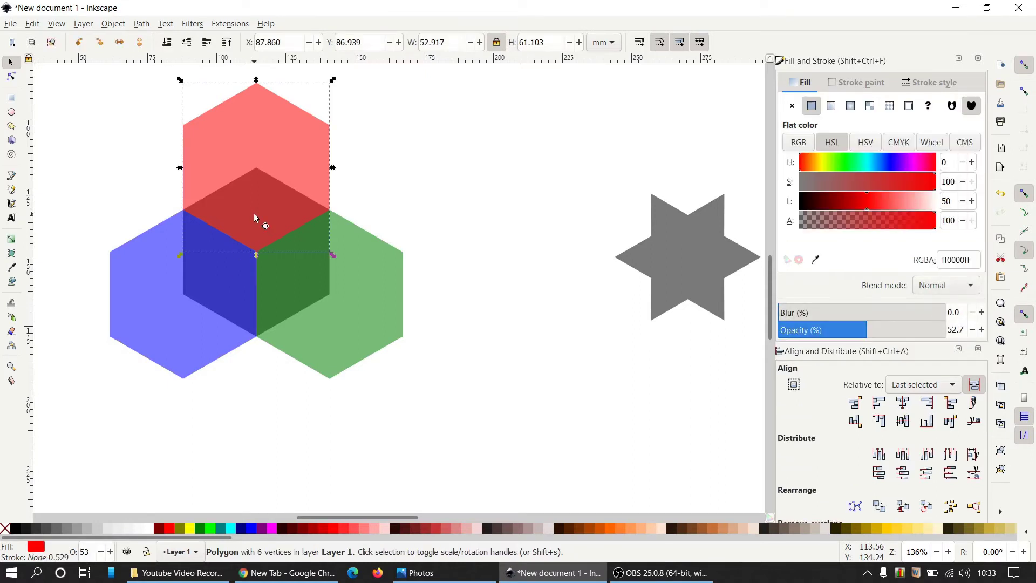
alt+click(256, 217)
key(ctrl)
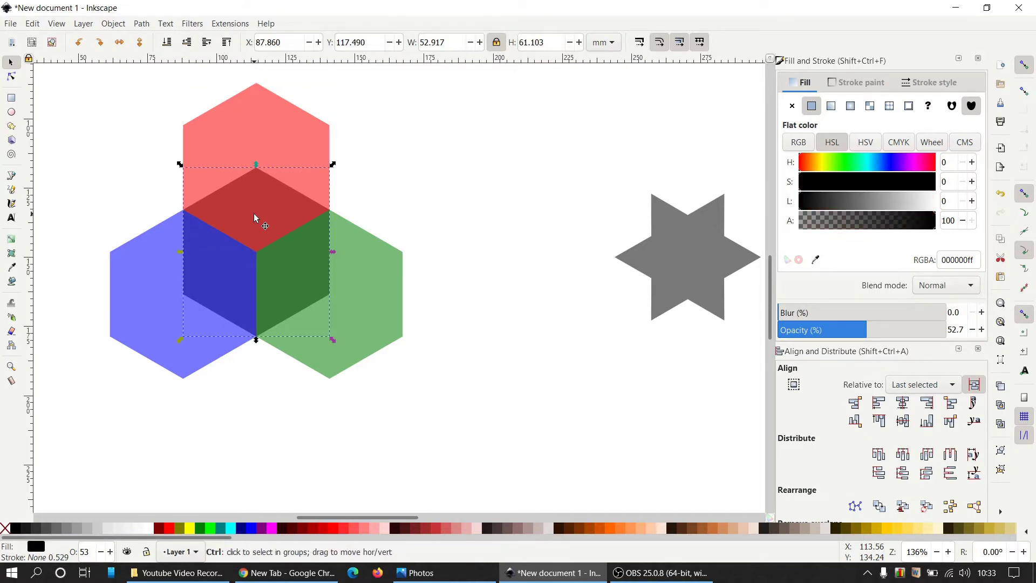
key(Home)
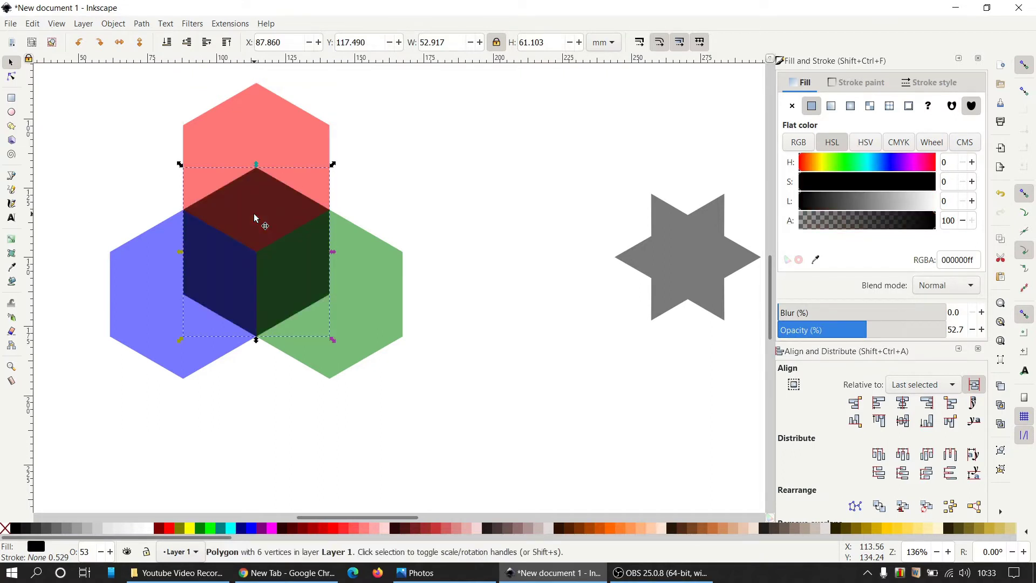
shift+click(274, 139)
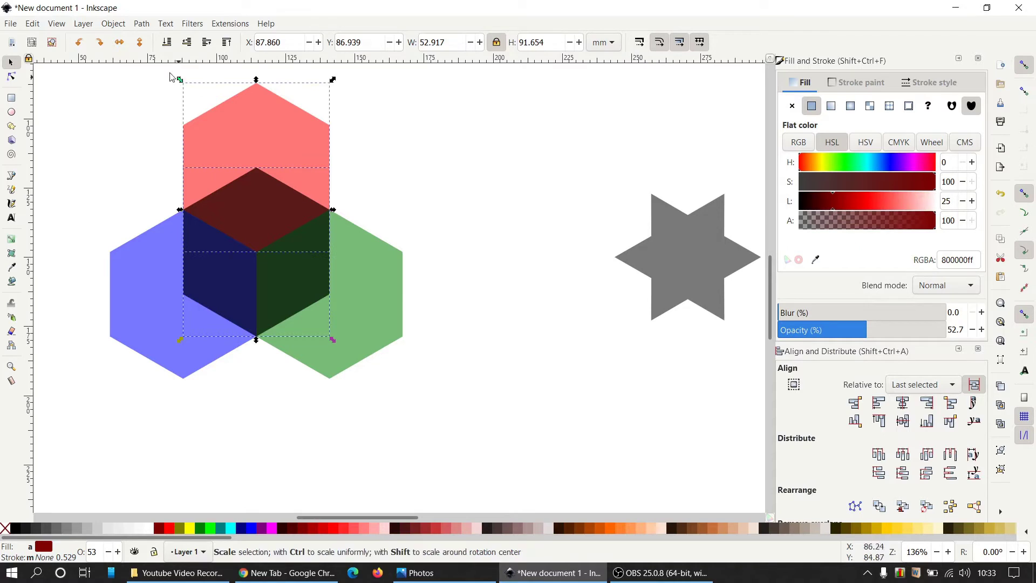
click(141, 23)
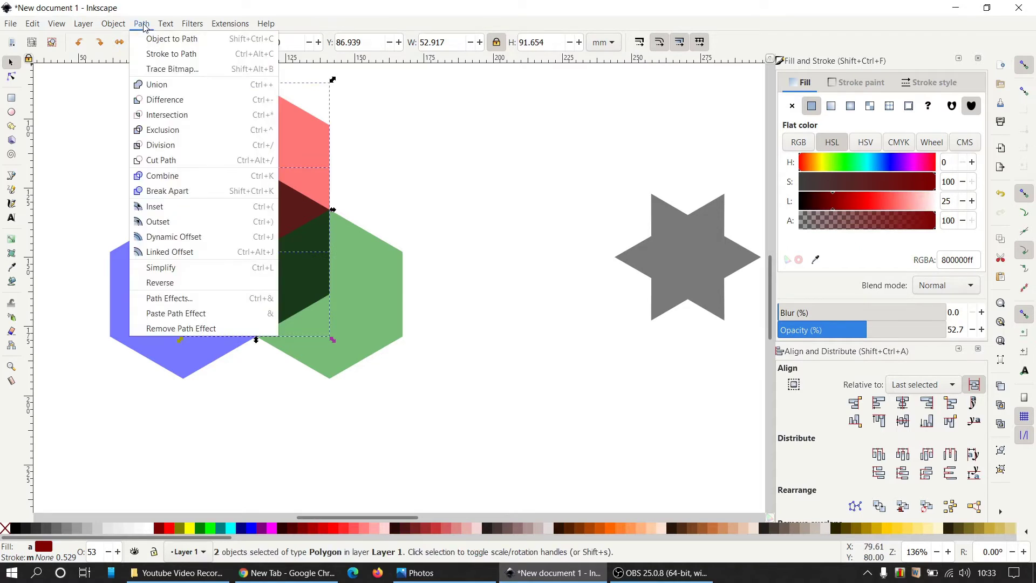
click(171, 115)
key(Escape)
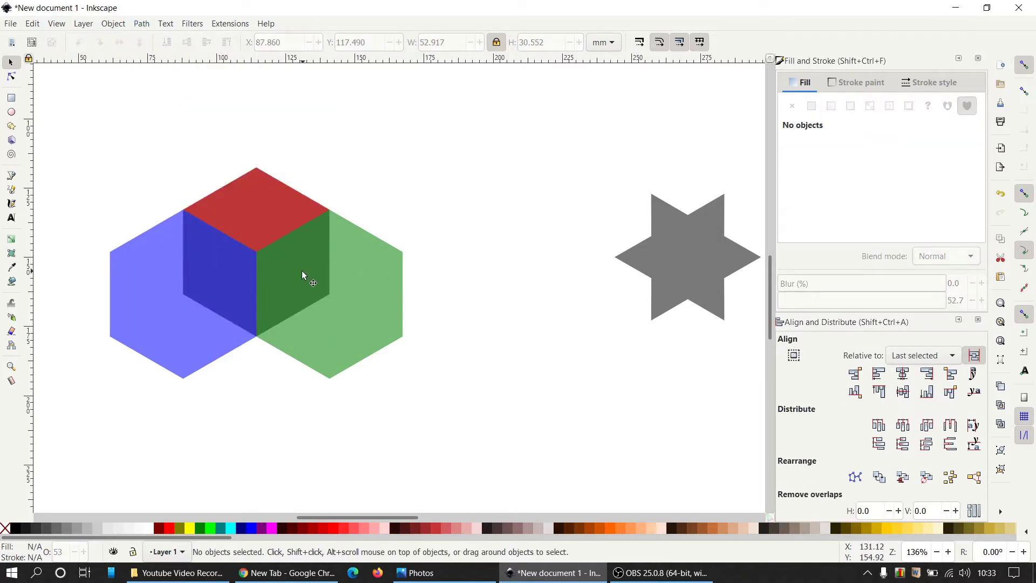
Select the grey hexagon beneath the green one, duplicate it and raise the copy to the top.
click(300, 275)
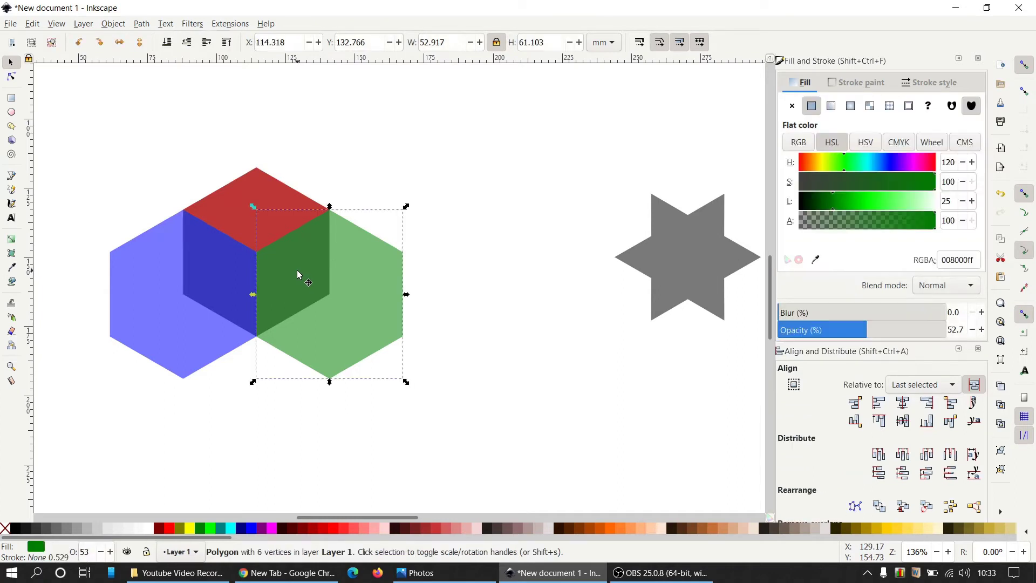
alt+click(300, 276)
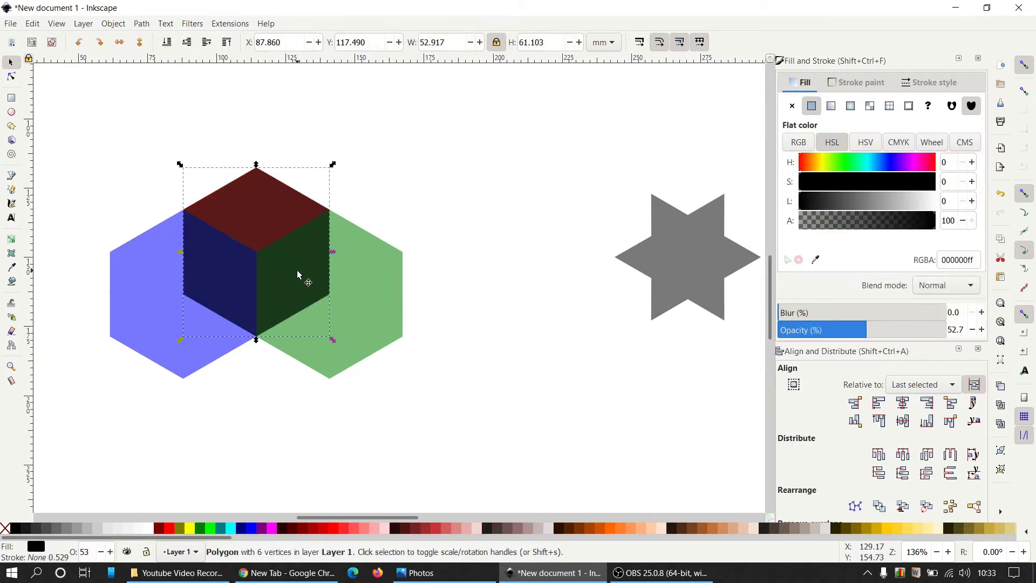
Try to subtract the raised hexagon copy from the green hexagon with Difference, and undo it.
shift+click(379, 308)
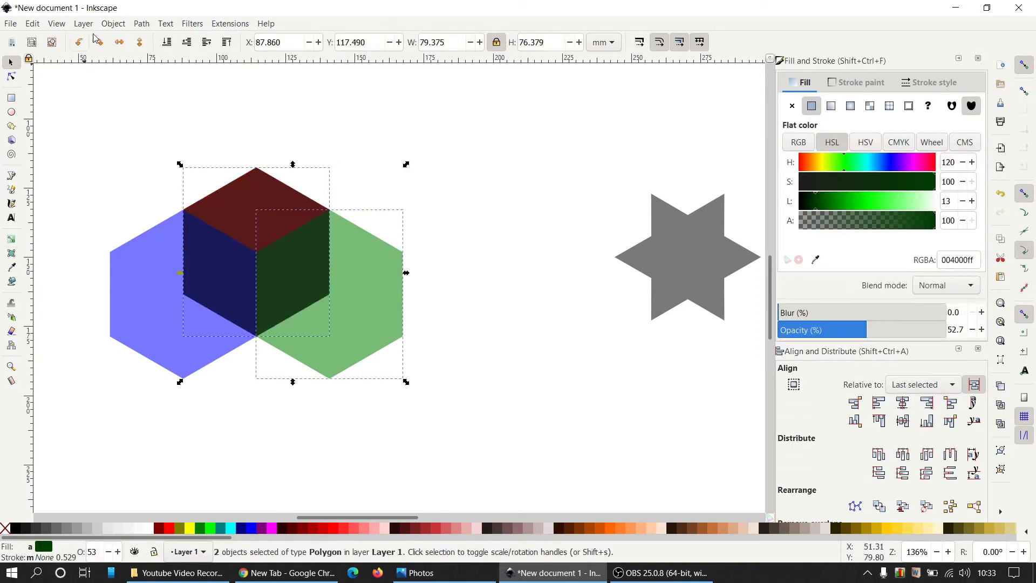
click(142, 25)
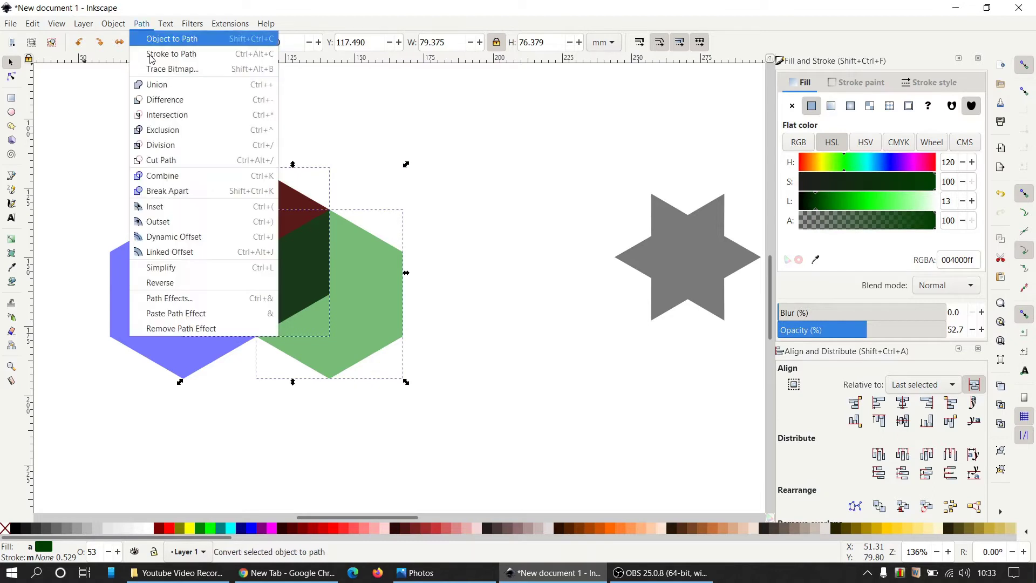
click(165, 99)
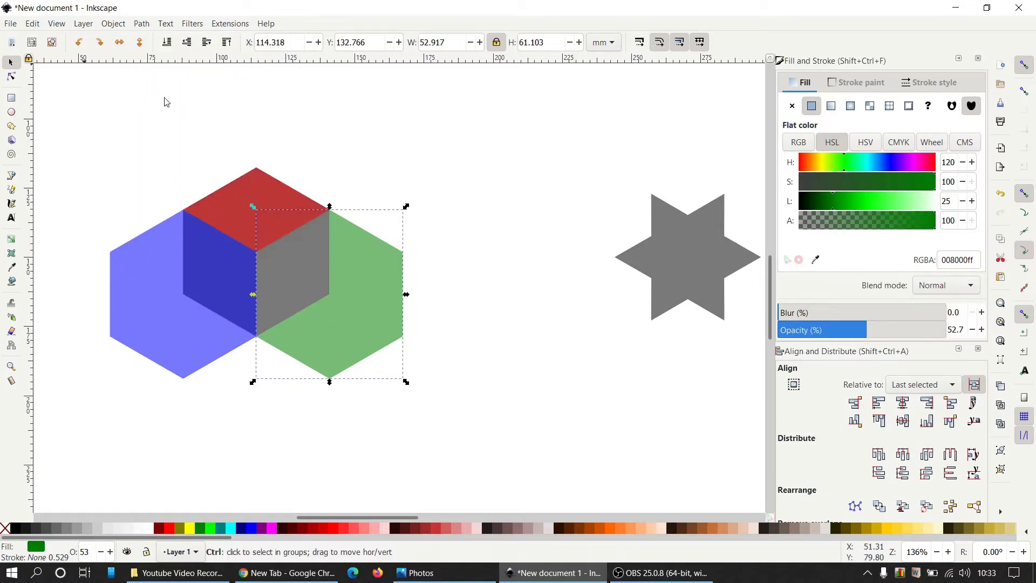
key(ctrl+z)
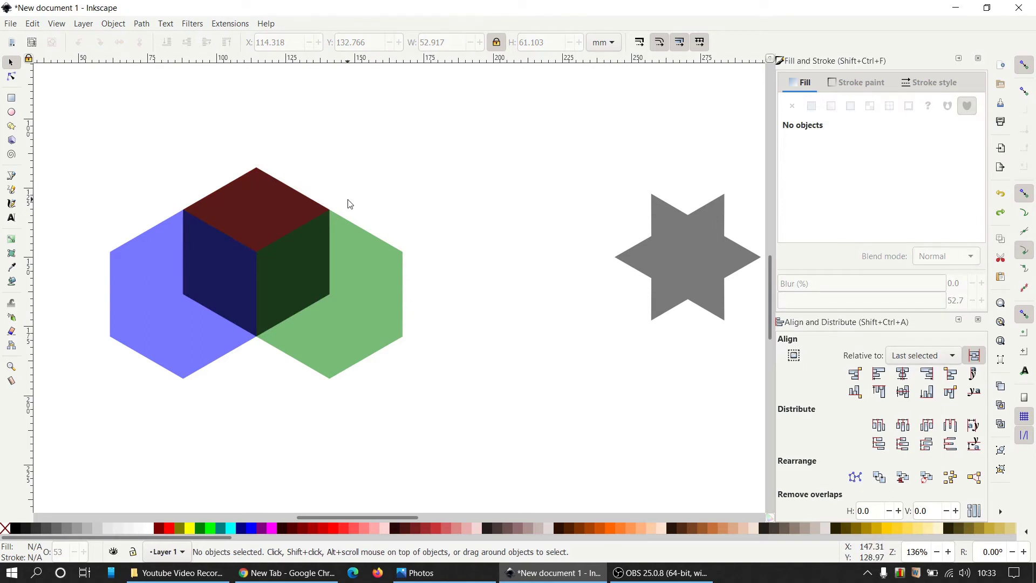
Intersect the raised hexagon copy with the green hexagon to form the cube's right face.
click(301, 264)
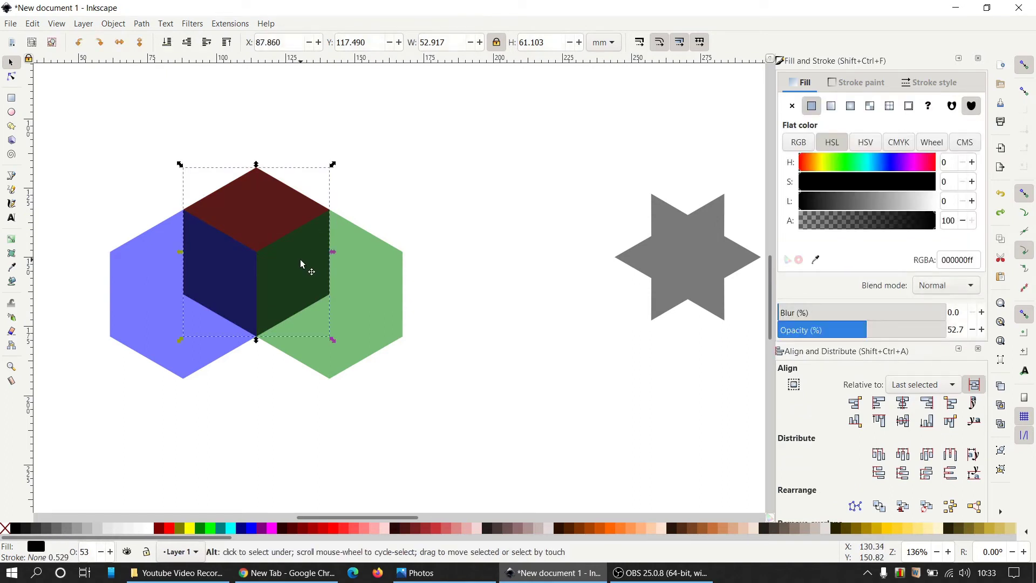
alt+click(301, 265)
key(Escape)
click(300, 253)
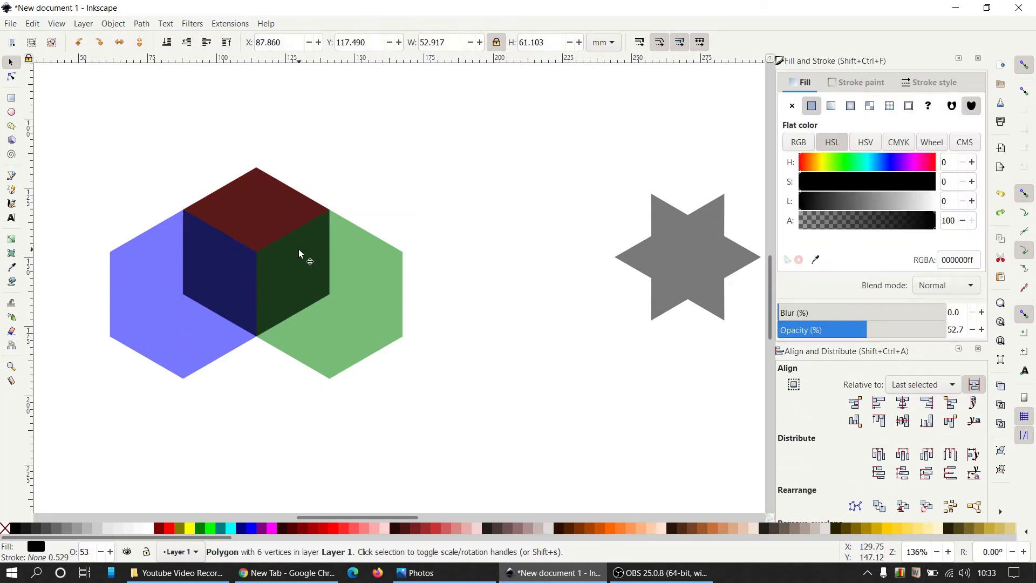
shift+click(366, 294)
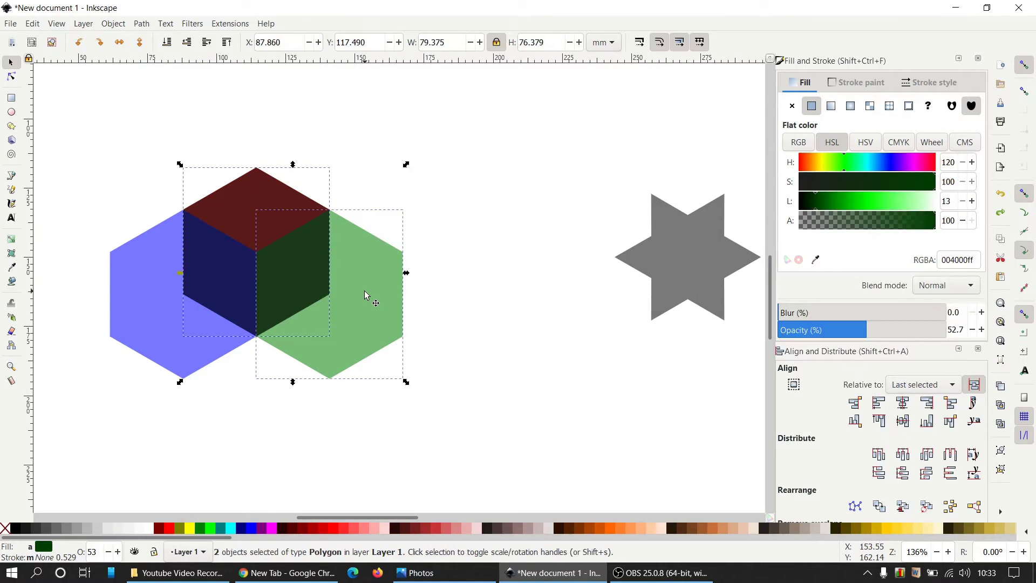
click(143, 26)
click(172, 115)
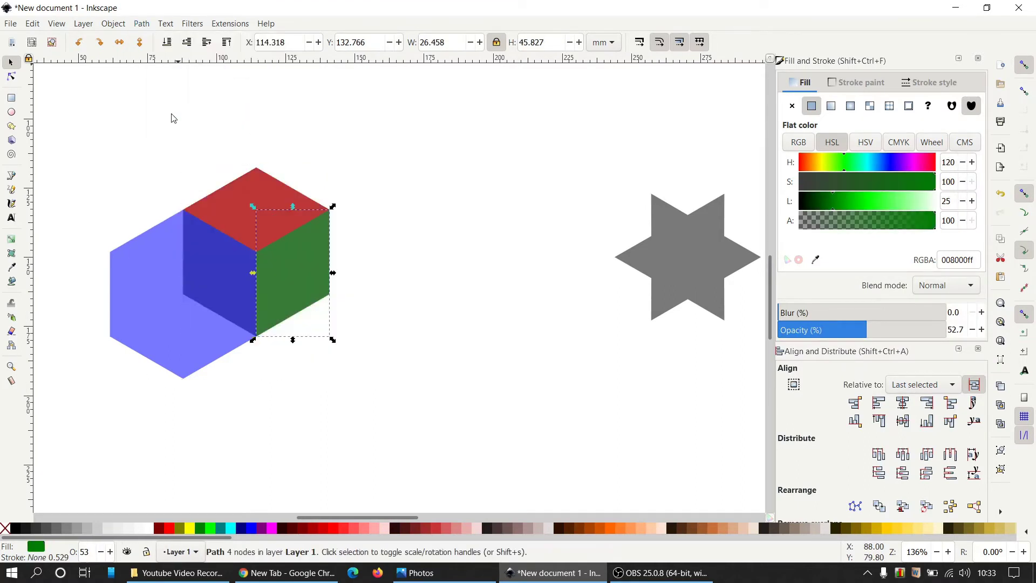
click(404, 220)
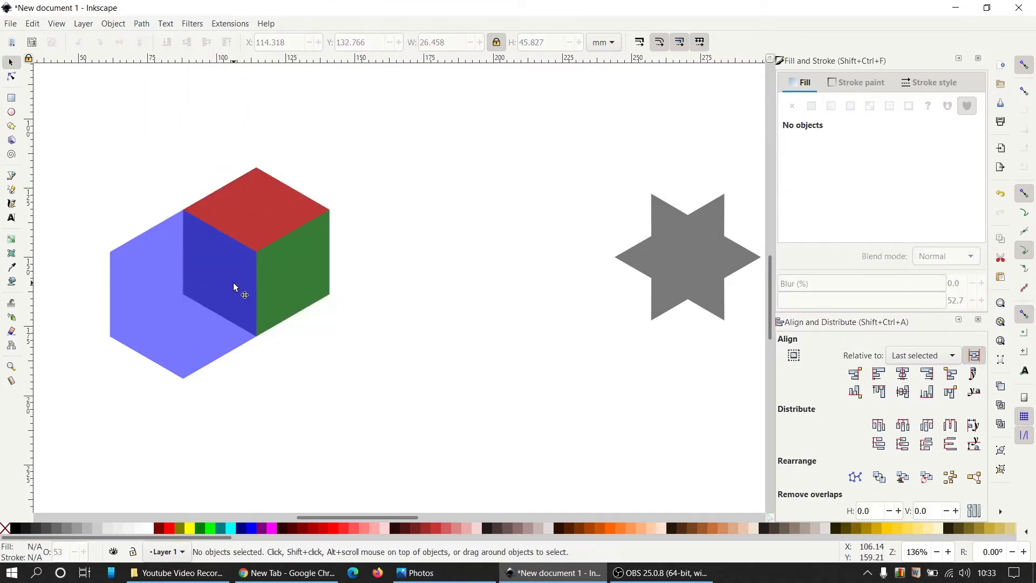
Duplicate the grey hexagon, raise the copy to the top and intersect it with the blue hexagon to form the cube's left face.
key(alt)
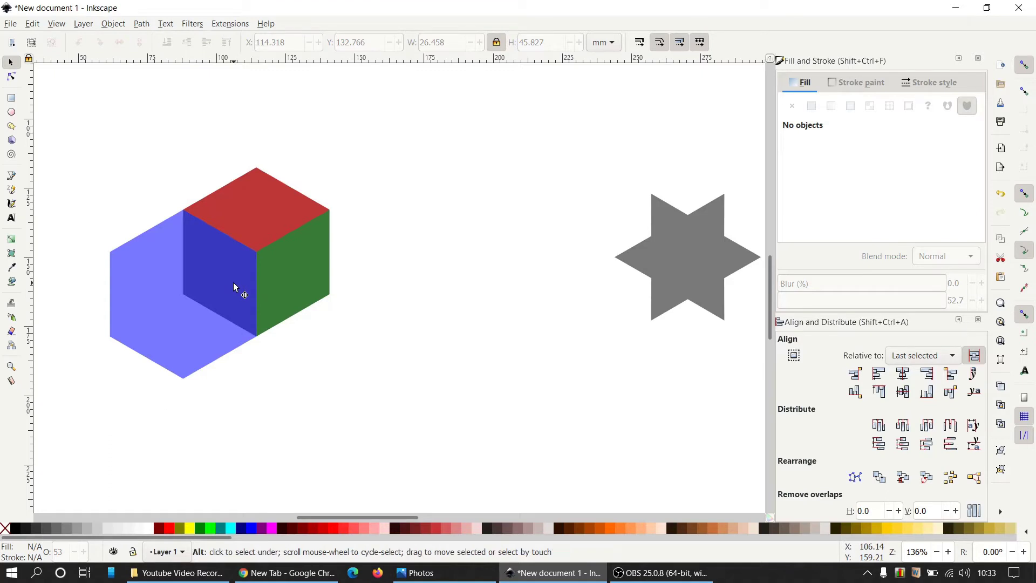
alt+click(233, 284)
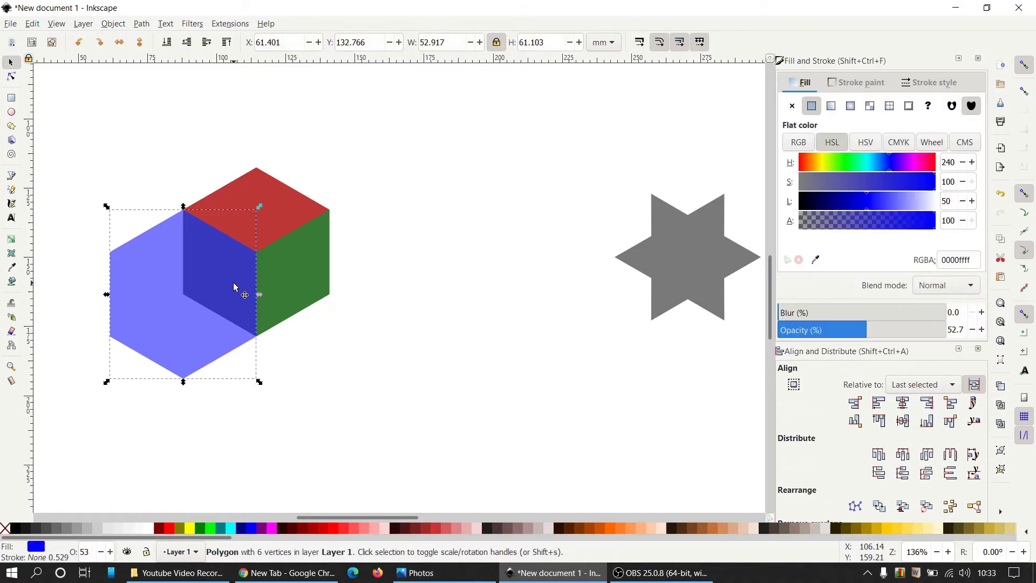
alt+click(233, 284)
key(Home)
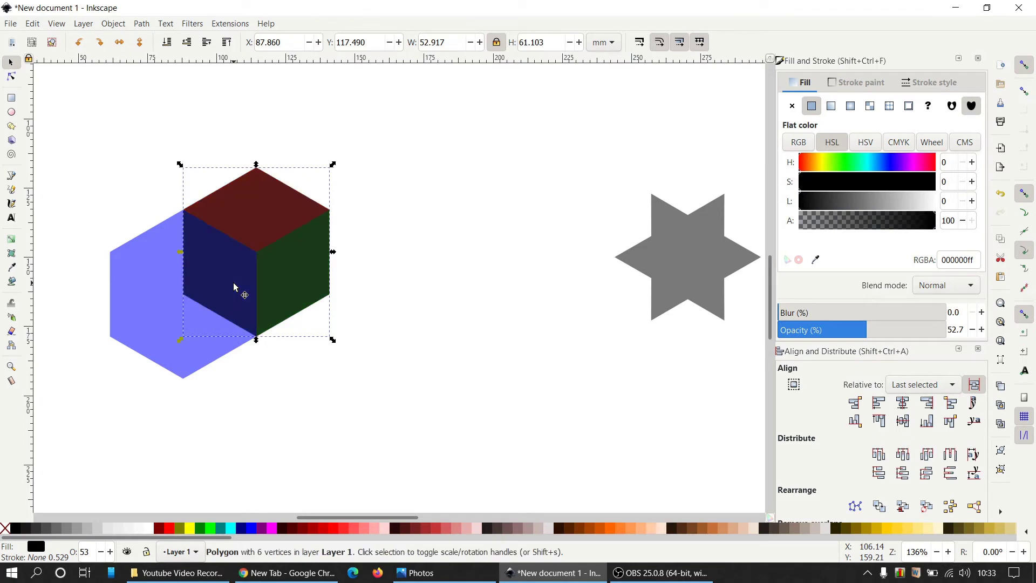
shift+click(139, 315)
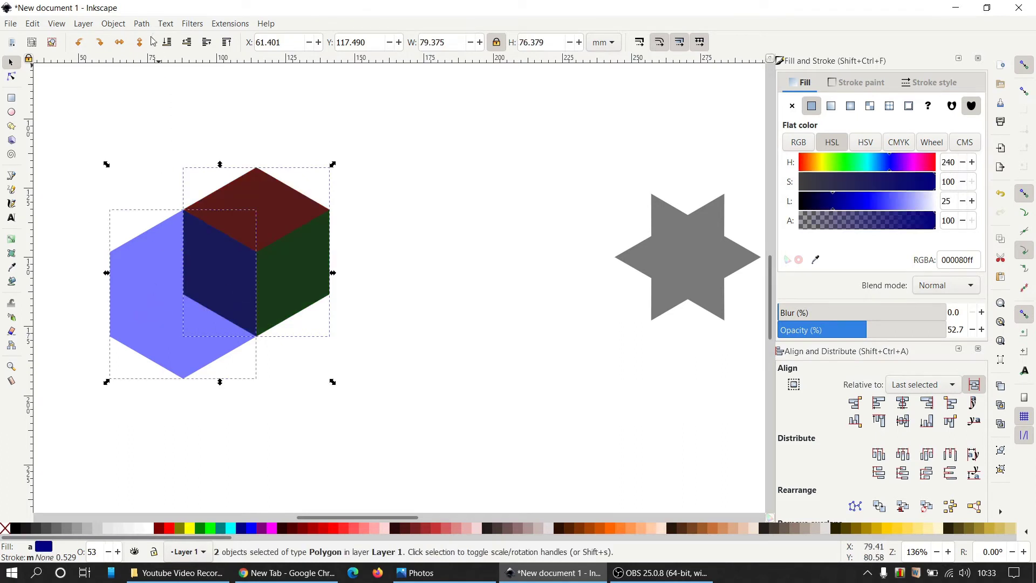
click(141, 24)
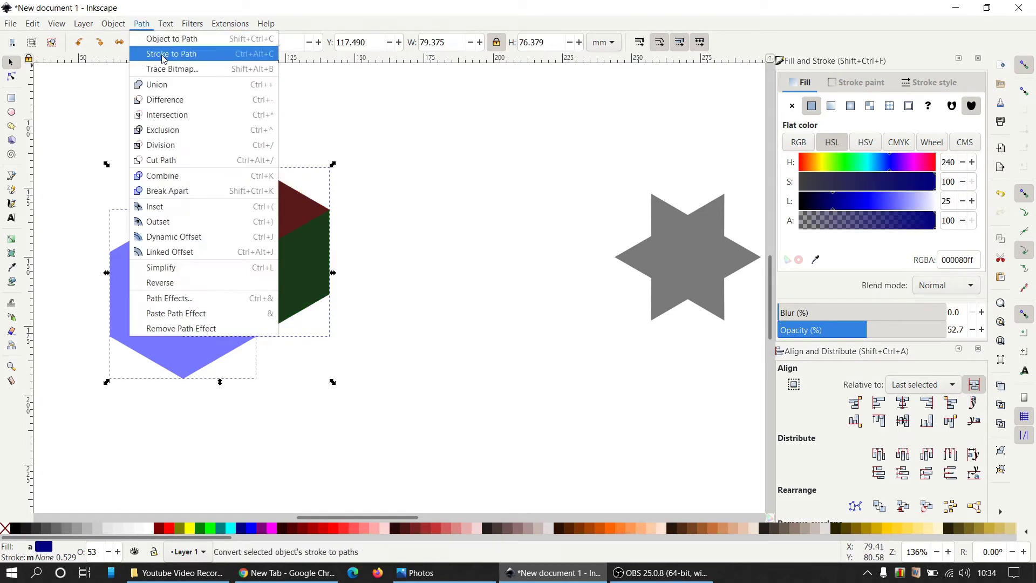
click(166, 115)
click(378, 280)
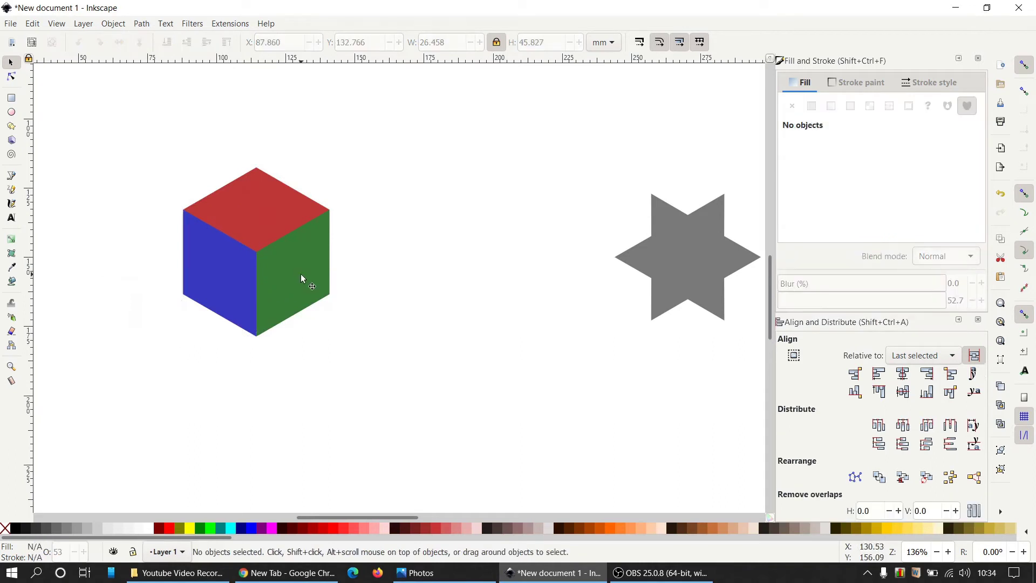
Select the original grey hexagon beneath the coloured cube faces and delete it.
click(296, 274)
key(alt)
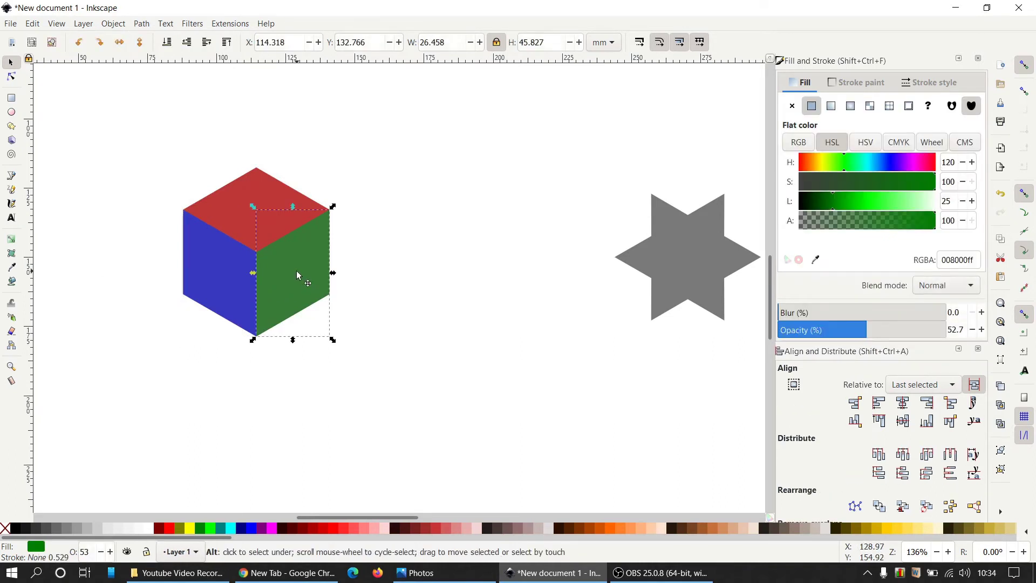
alt+click(296, 274)
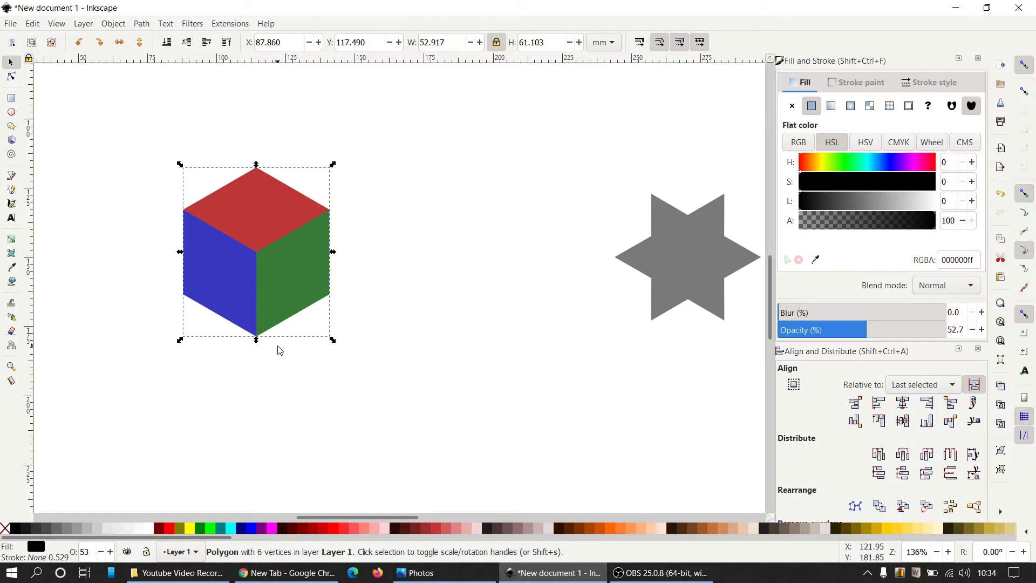
key(Delete)
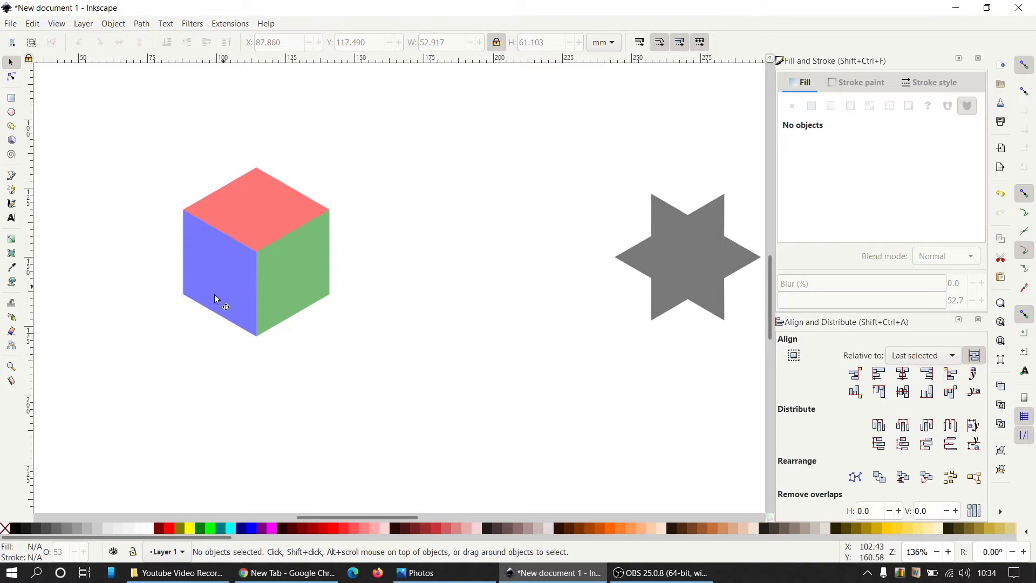
Check the red cube illusion picture in Photos, and set the opacity of all three cube faces in Inkscape to 100%.
click(421, 573)
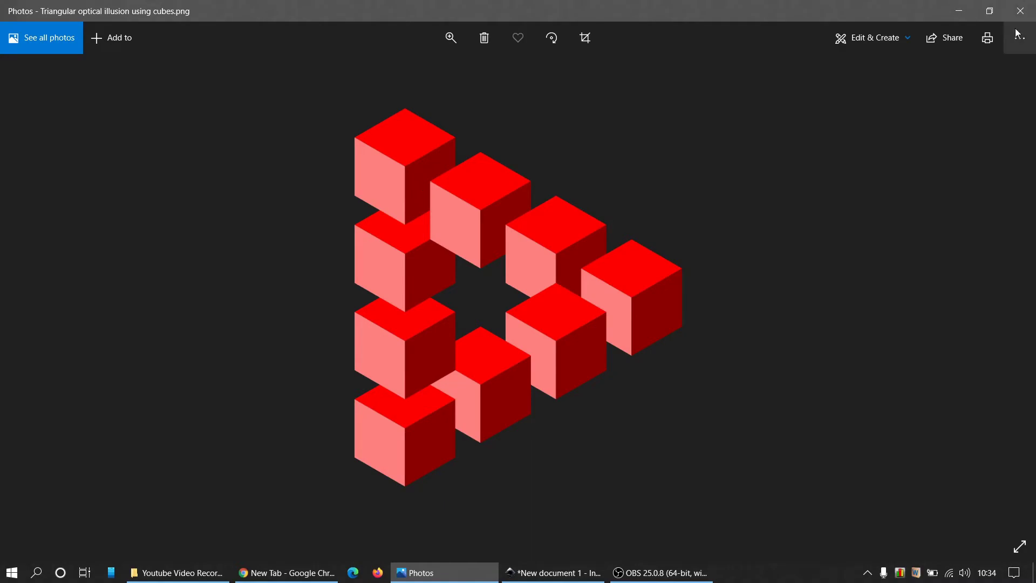
click(960, 11)
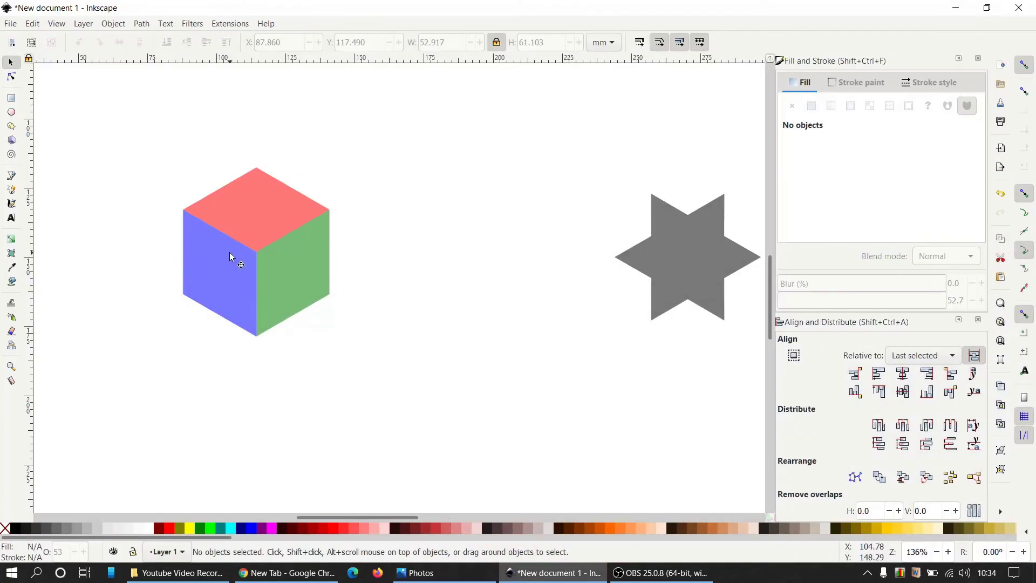
click(232, 257)
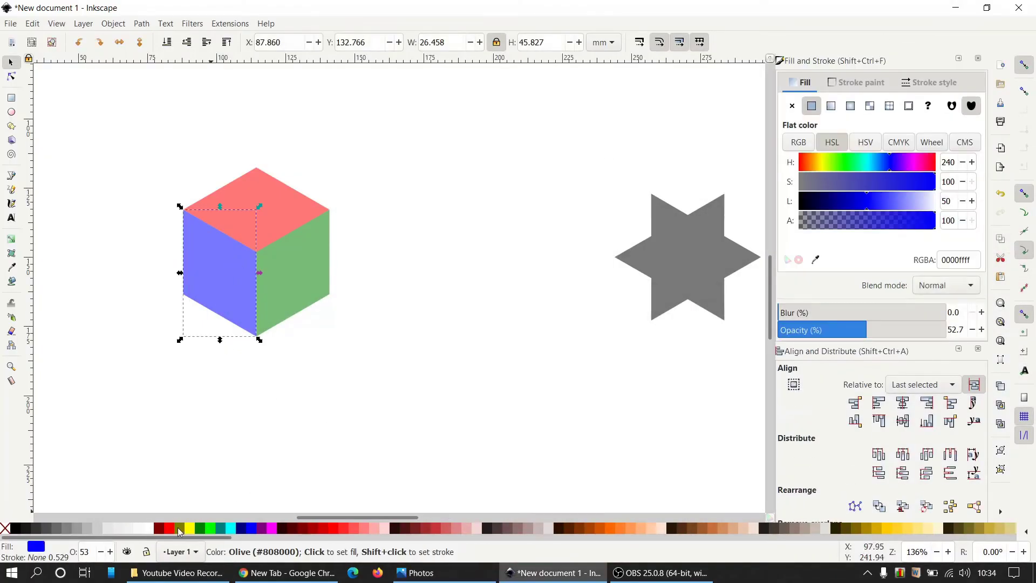
click(363, 444)
drag(401, 435, 101, 117)
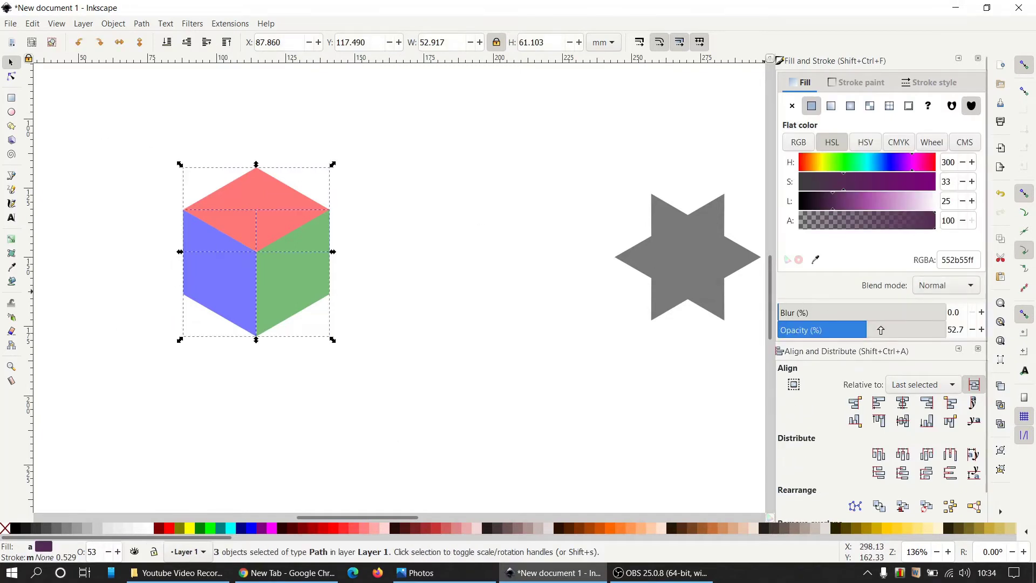
drag(881, 328, 950, 330)
click(457, 372)
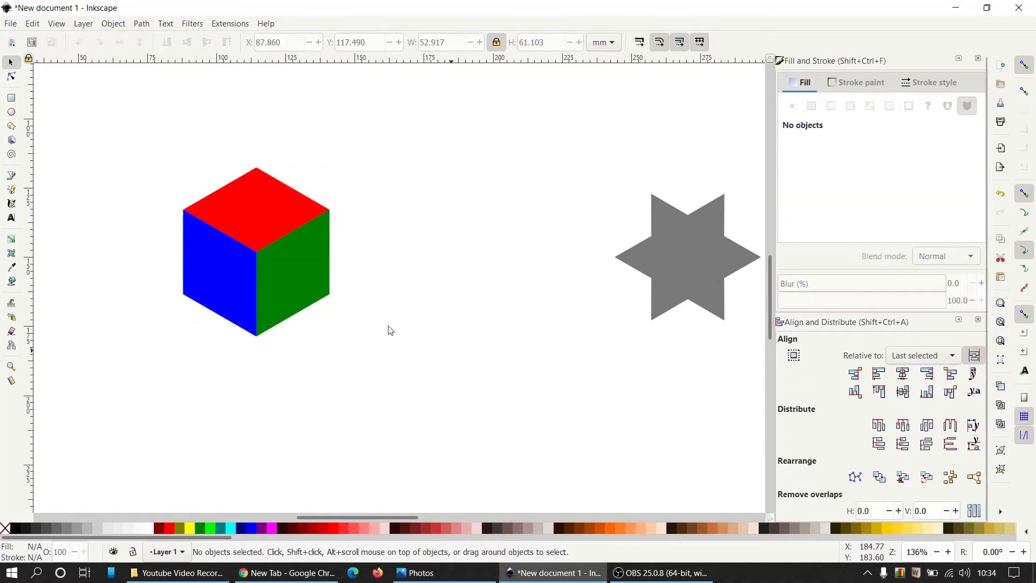
Fill the cube's blue left face with red and set its HSL lightness to 72.
click(232, 296)
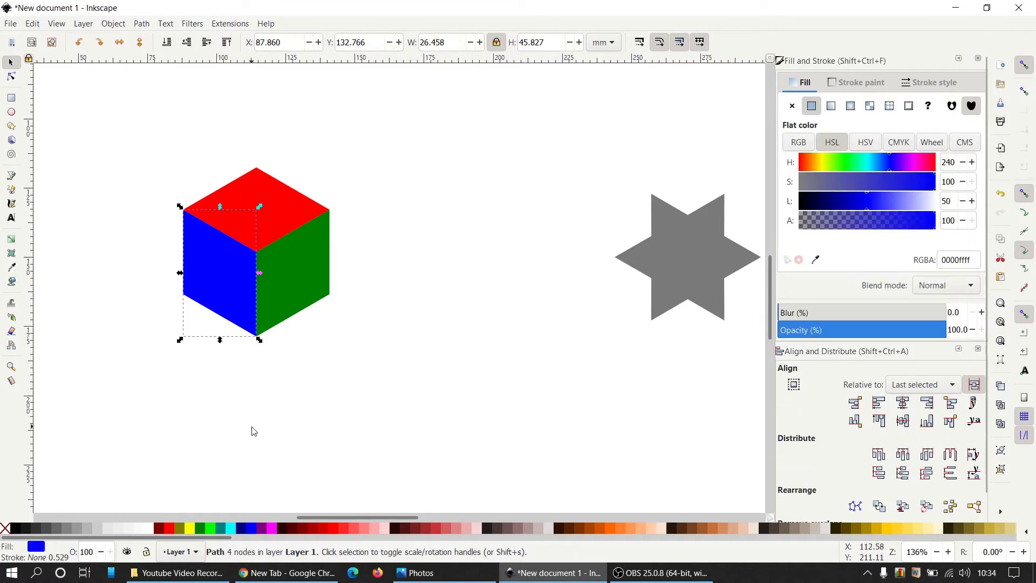
click(172, 529)
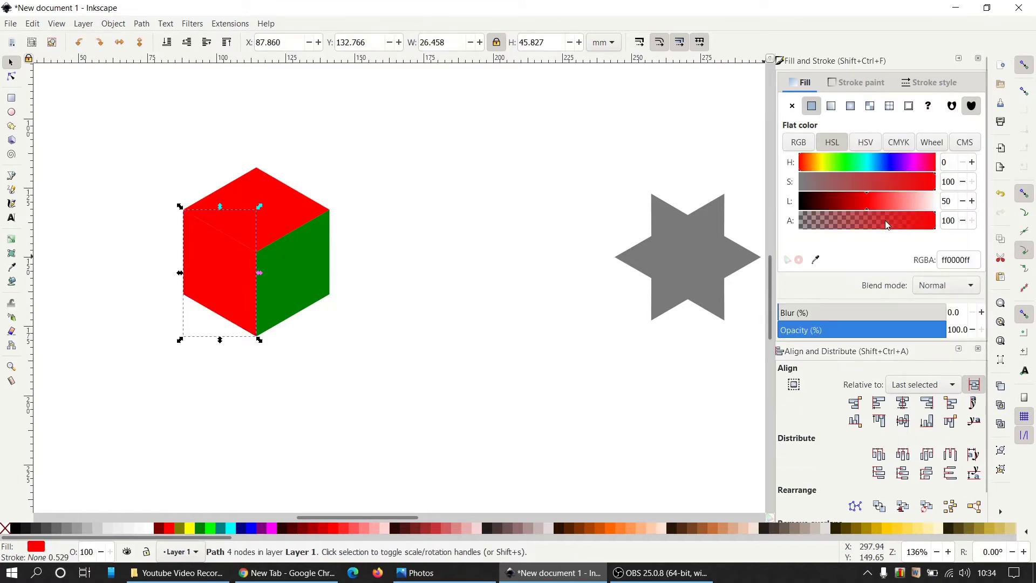
click(898, 208)
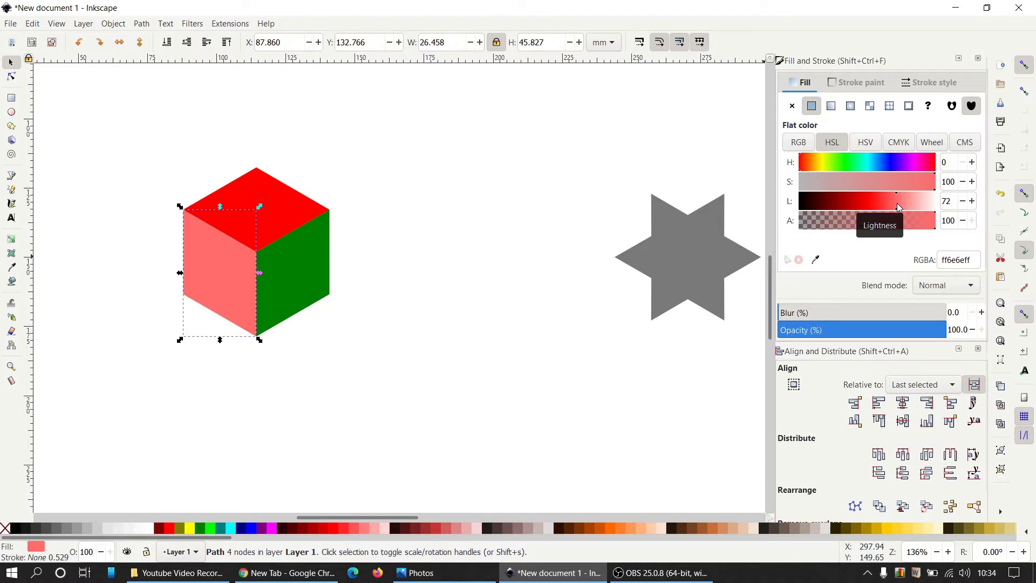
click(478, 321)
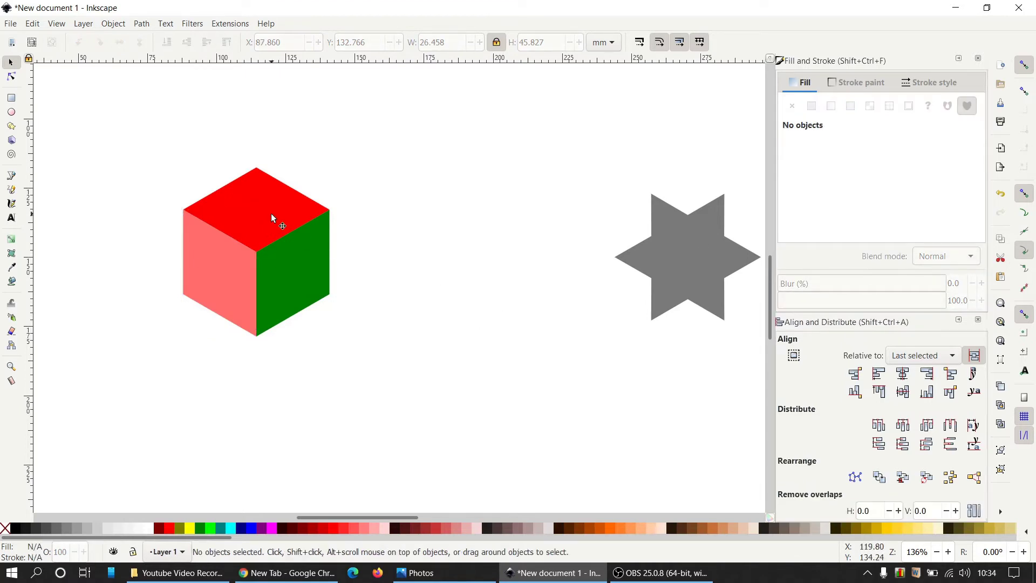
Fill the cube's green right face with red and set its HSL lightness to 28.
click(271, 213)
click(351, 259)
click(309, 262)
click(172, 528)
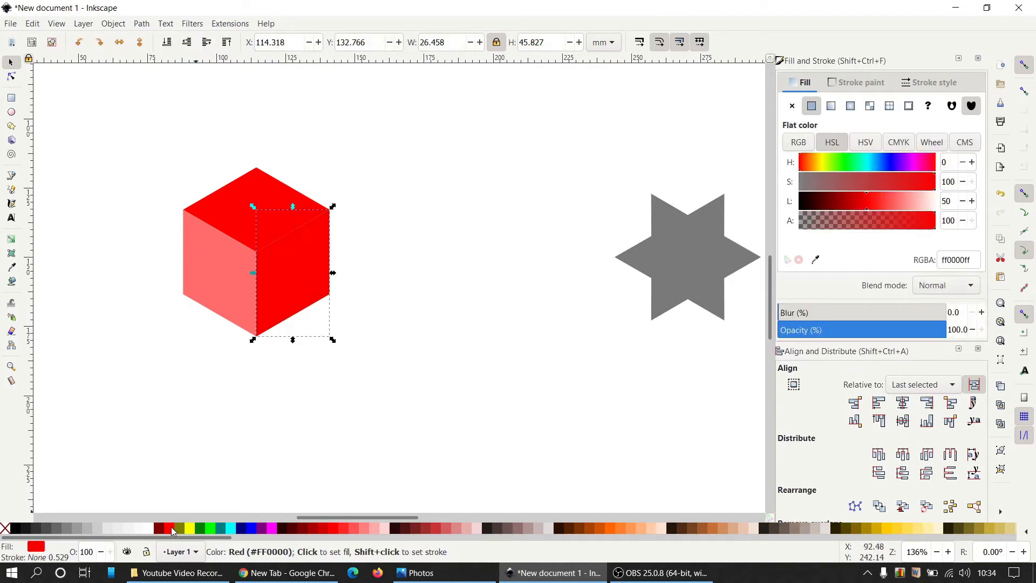
click(838, 203)
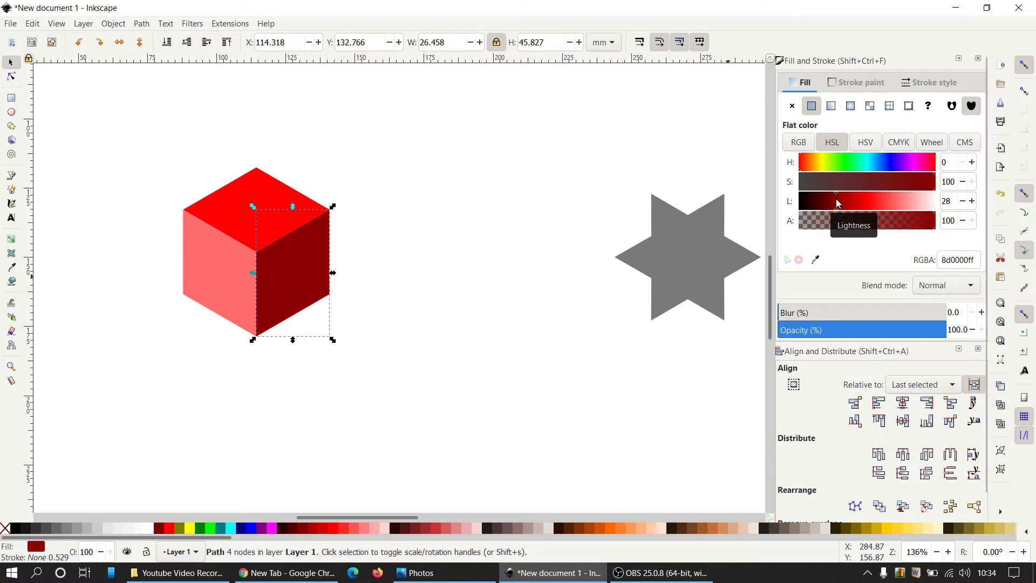
click(481, 382)
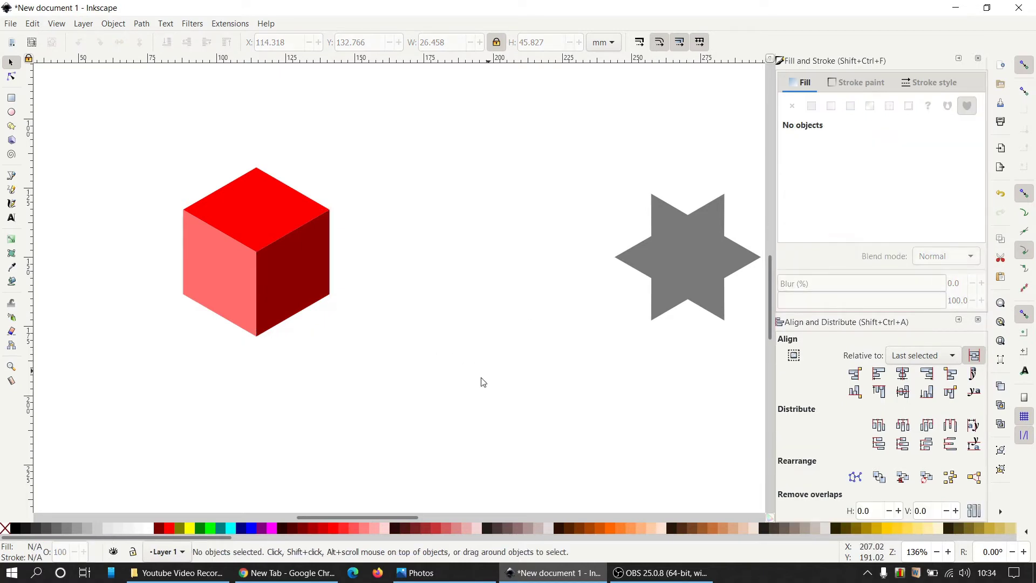
Group the three cube faces and move the cube onto the upper notch of the grey star.
drag(458, 415, 85, 133)
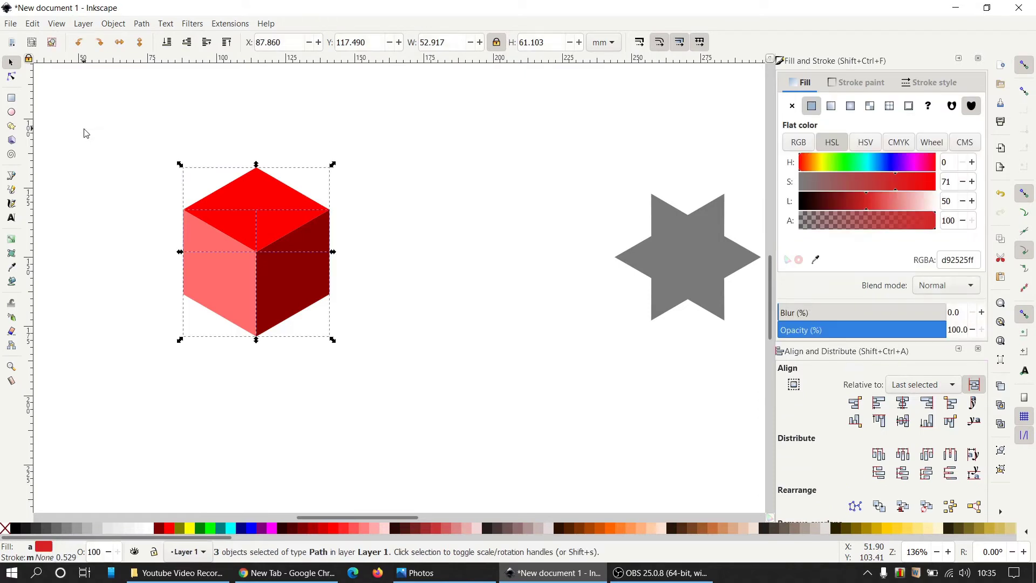
click(1001, 452)
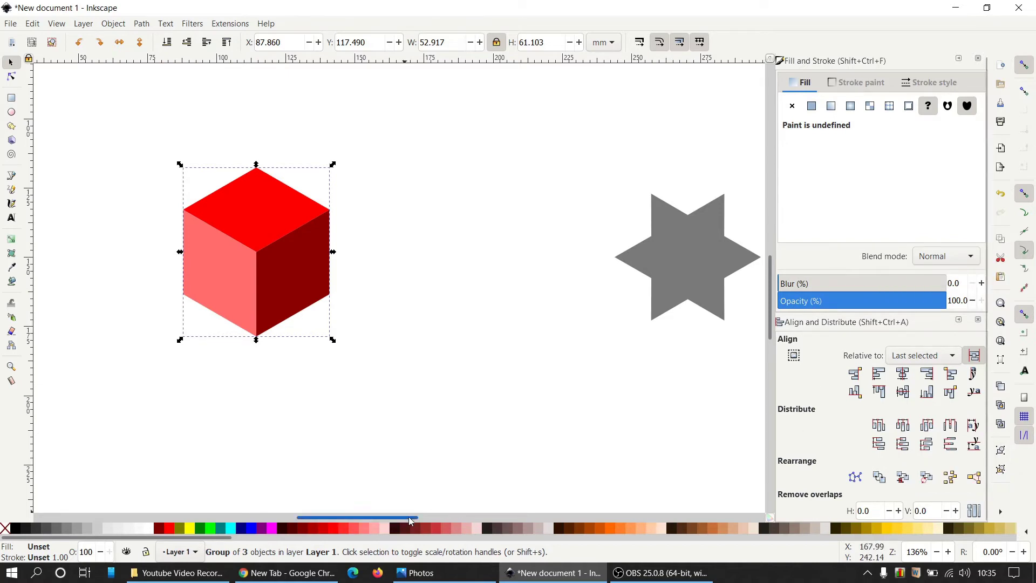
drag(409, 517, 455, 497)
scroll(493, 447, down, 1)
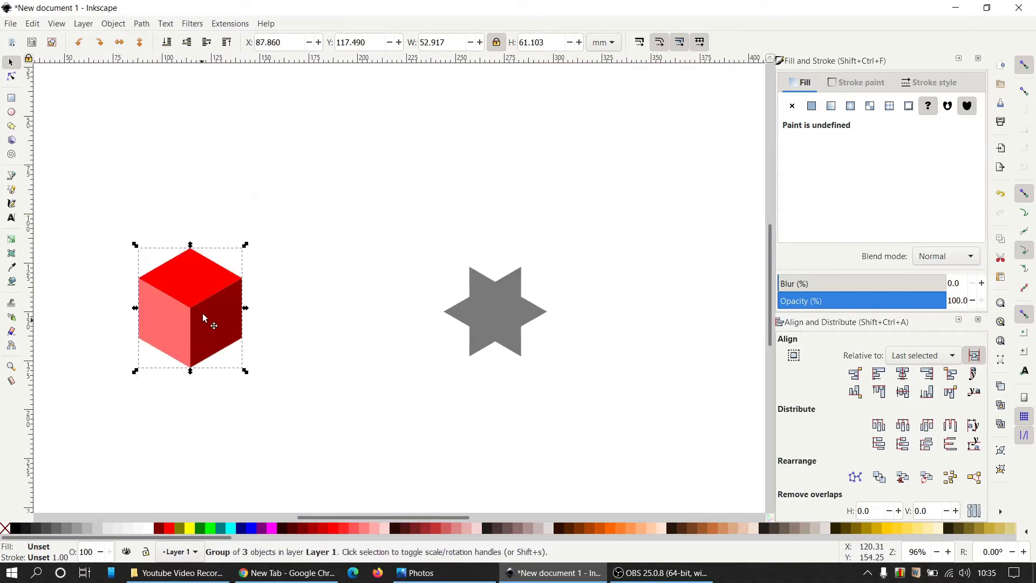
drag(207, 316, 512, 218)
click(606, 351)
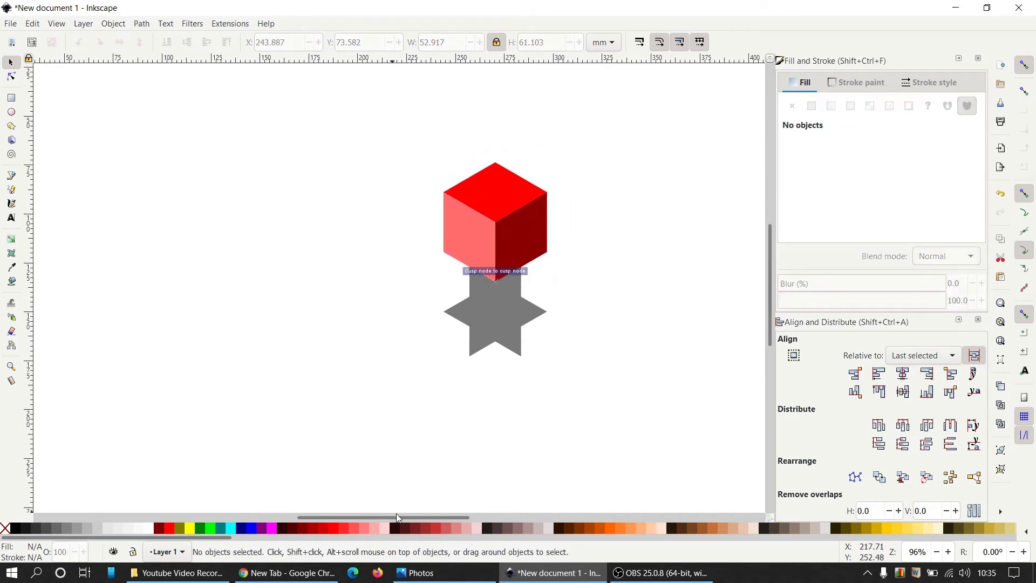
drag(398, 513, 408, 514)
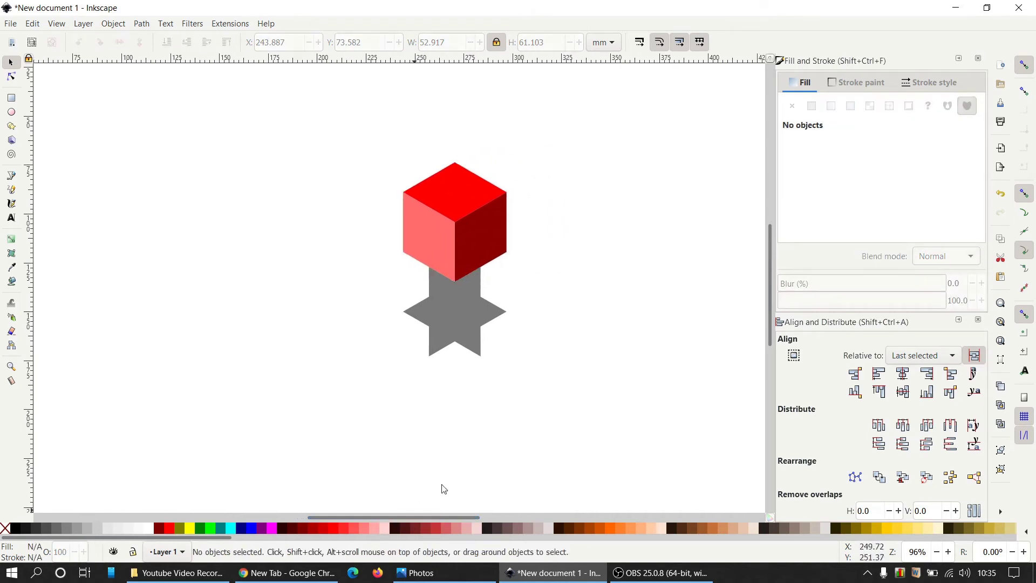
Duplicate the cube and snap the copy into the grey star's upper-right notch.
click(475, 207)
right_click(473, 203)
click(507, 278)
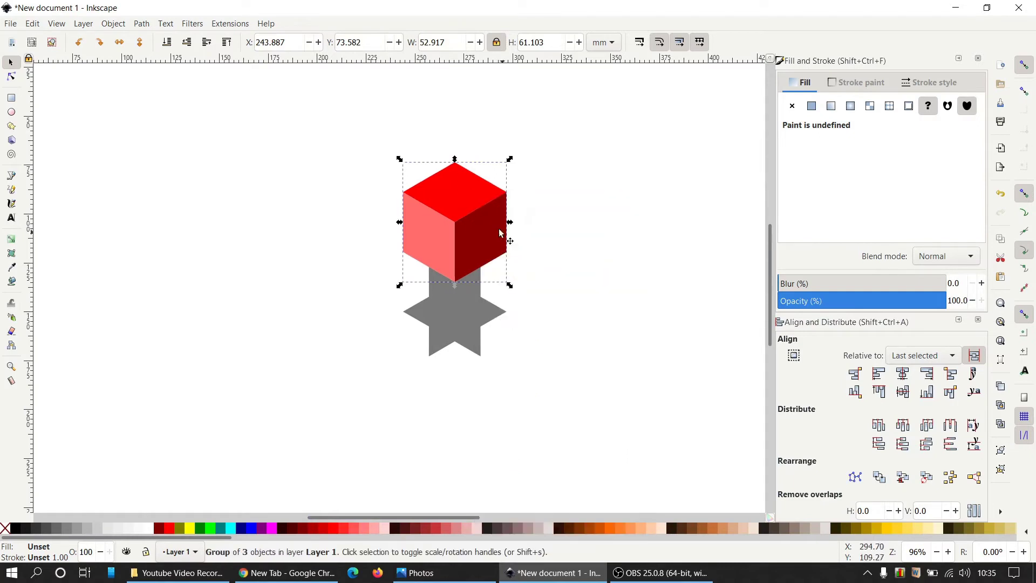
drag(475, 215, 557, 255)
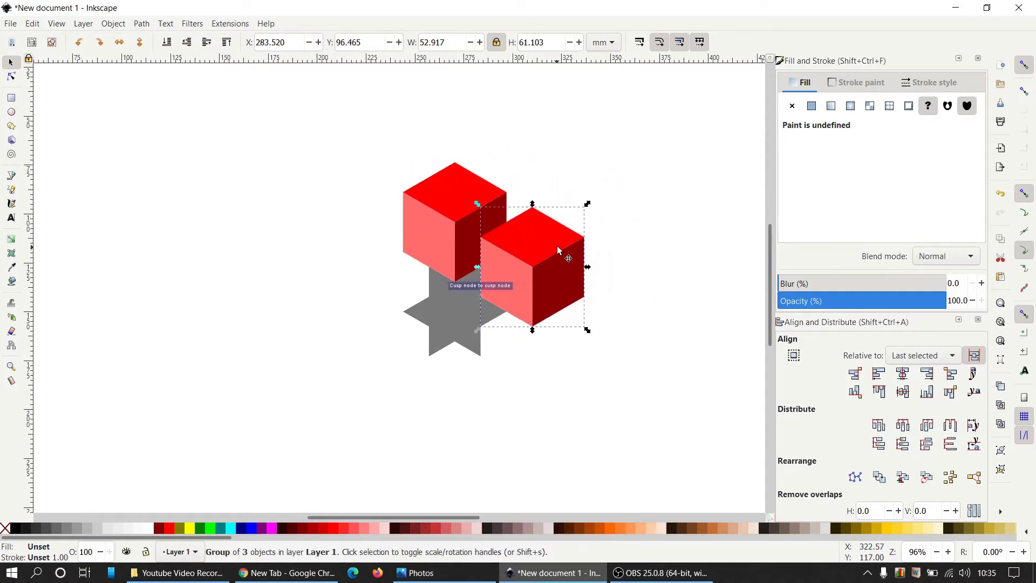
click(571, 180)
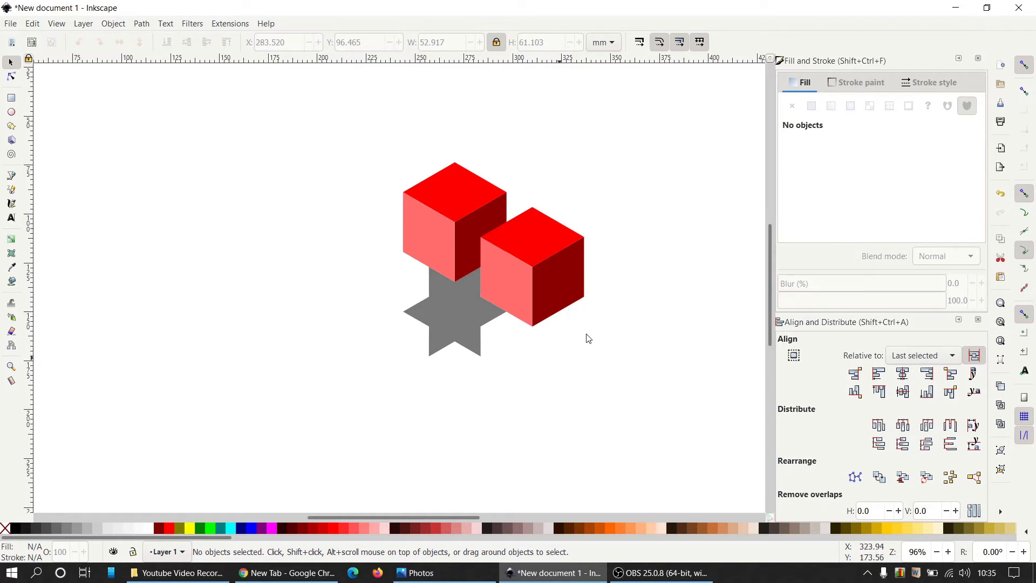
Duplicate the upper-right cube, snap the copy to the star's lower-right notch, and place another copy at its bottom notch.
click(531, 261)
right_click(532, 258)
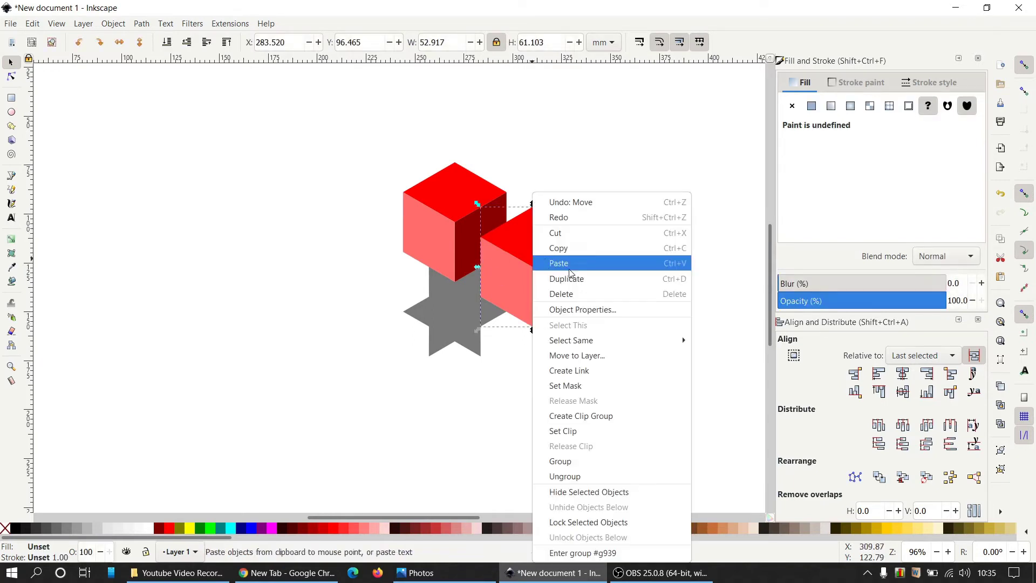
click(577, 278)
drag(579, 285, 555, 354)
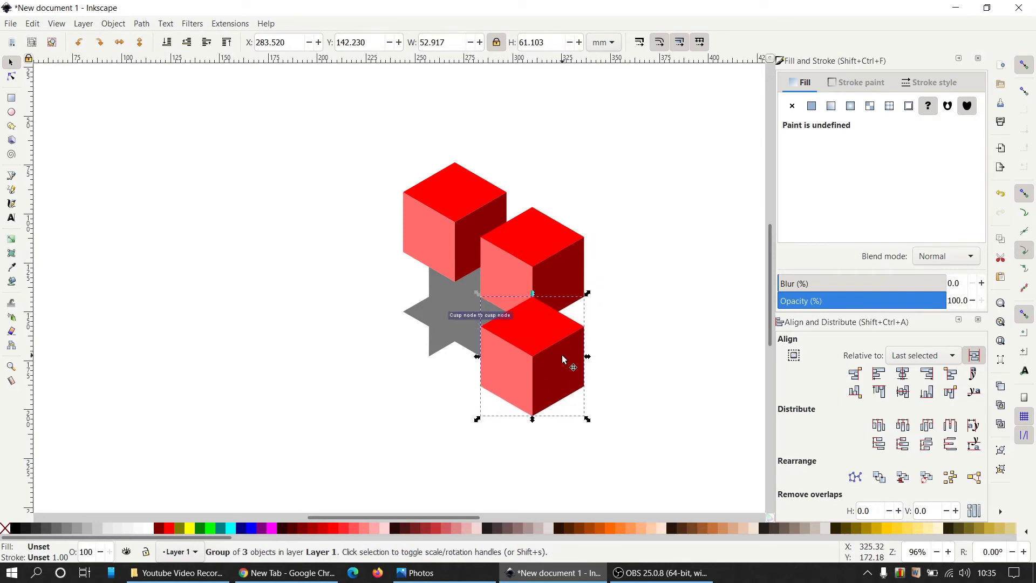
right_click(563, 357)
click(594, 278)
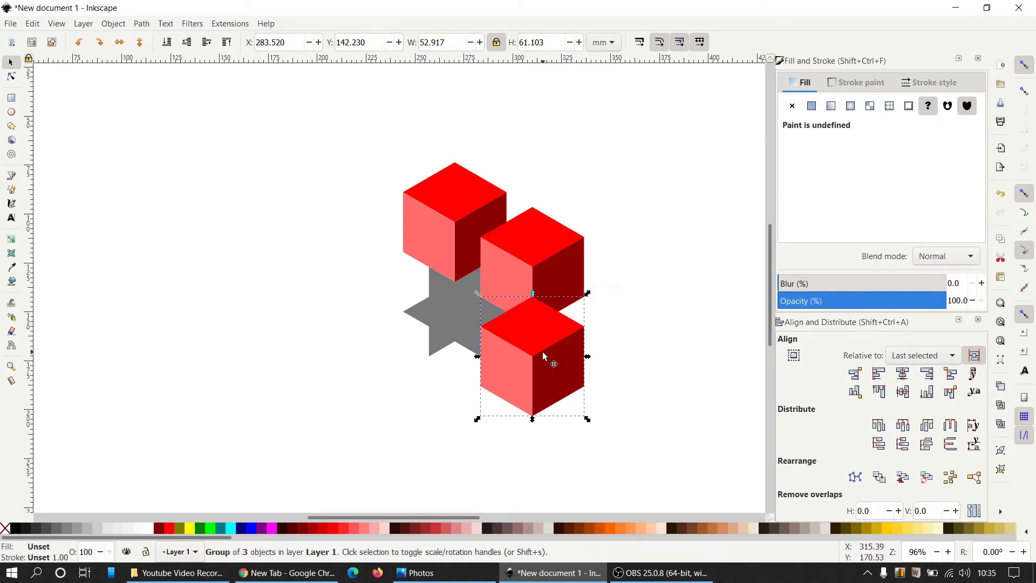
drag(545, 359, 464, 403)
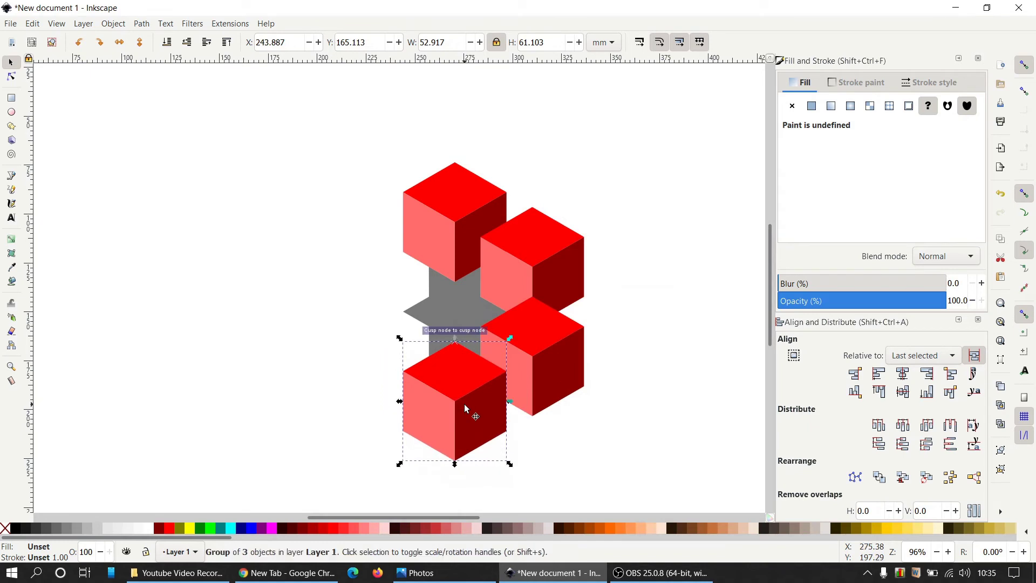
Duplicate the bottom cube twice, snapping the copies to the grey star's lower-left and upper-left notches.
right_click(461, 400)
click(489, 110)
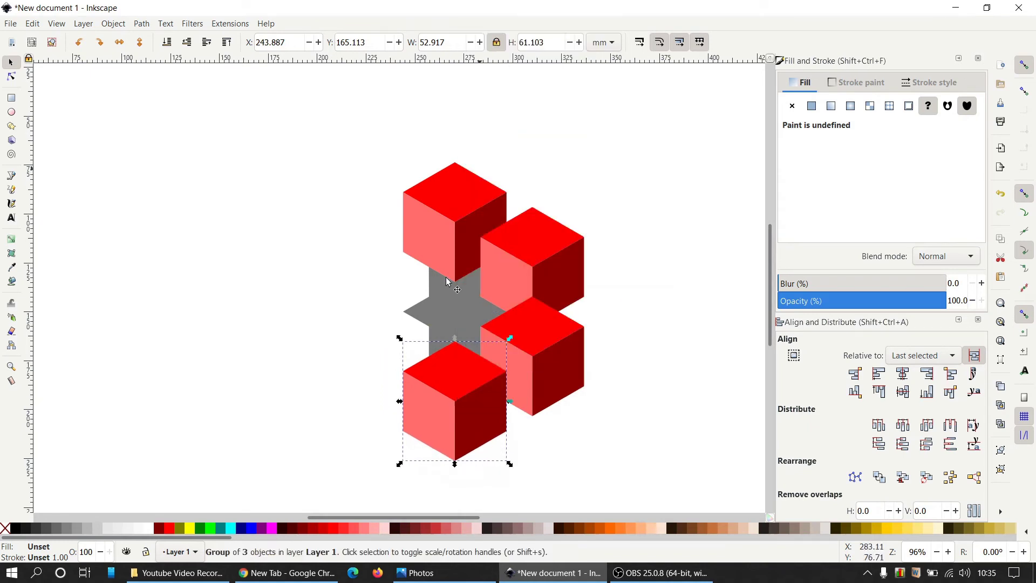
drag(435, 385, 375, 248)
right_click(361, 334)
click(394, 278)
click(255, 227)
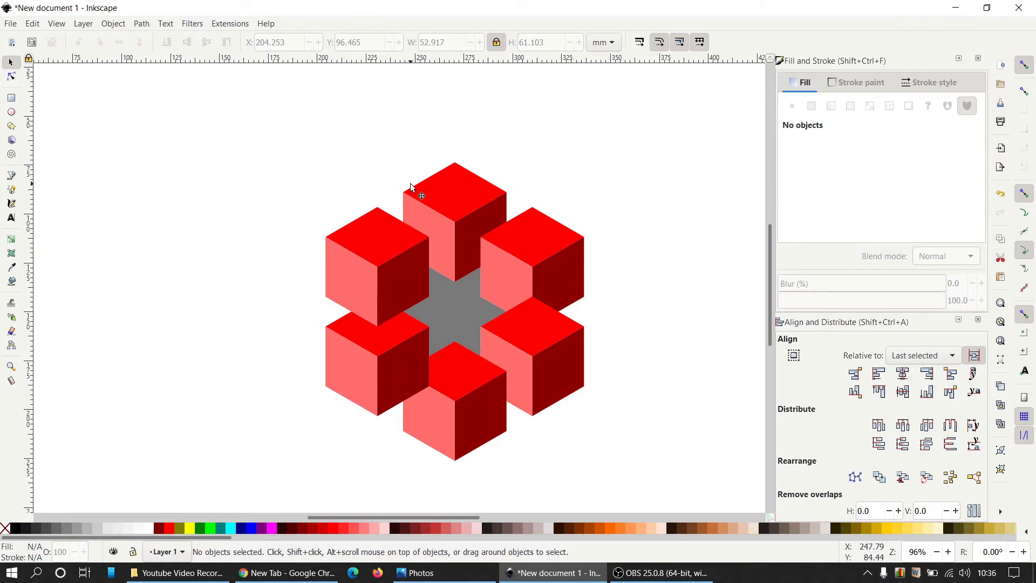
Duplicate the cube above the star, enable snapping to line midpoints, and place the copy directly above the upper-left cube.
click(436, 196)
right_click(439, 194)
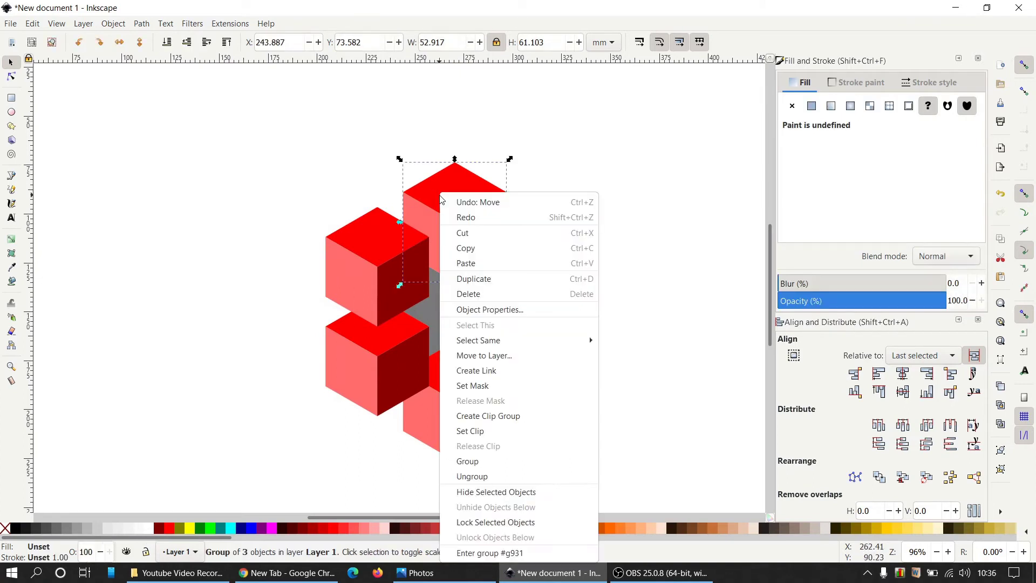
click(494, 279)
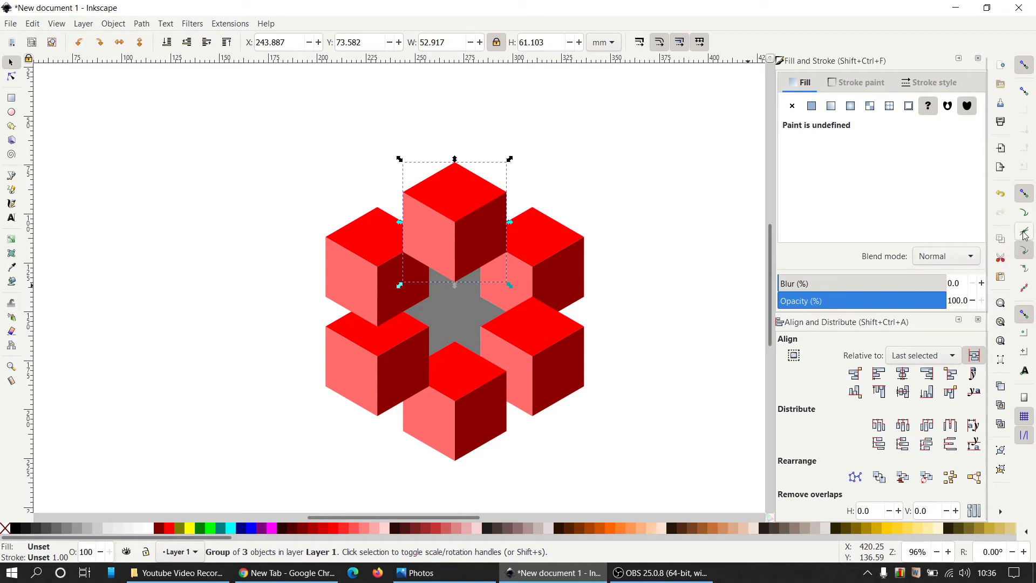
click(1025, 290)
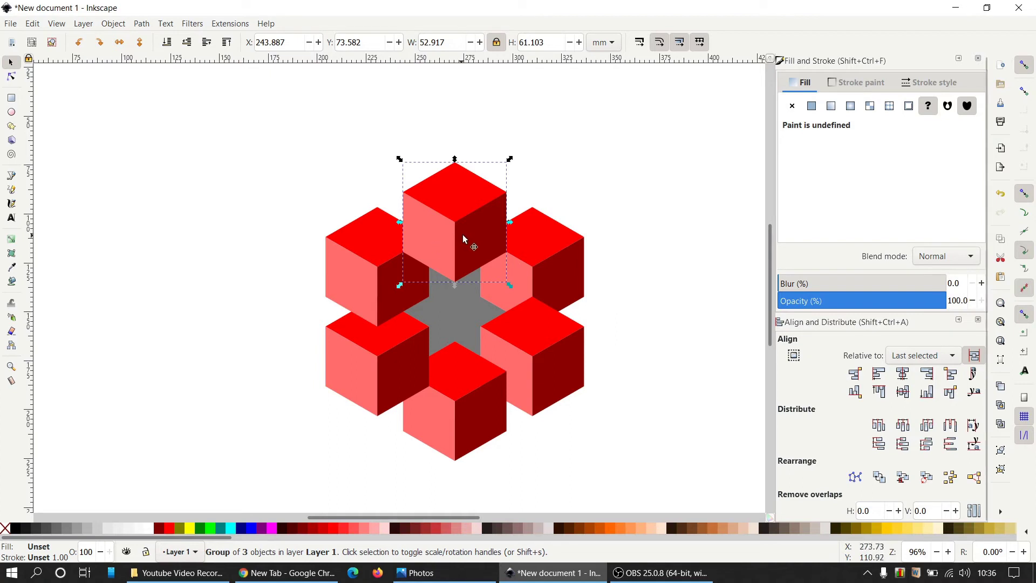
drag(467, 239, 386, 172)
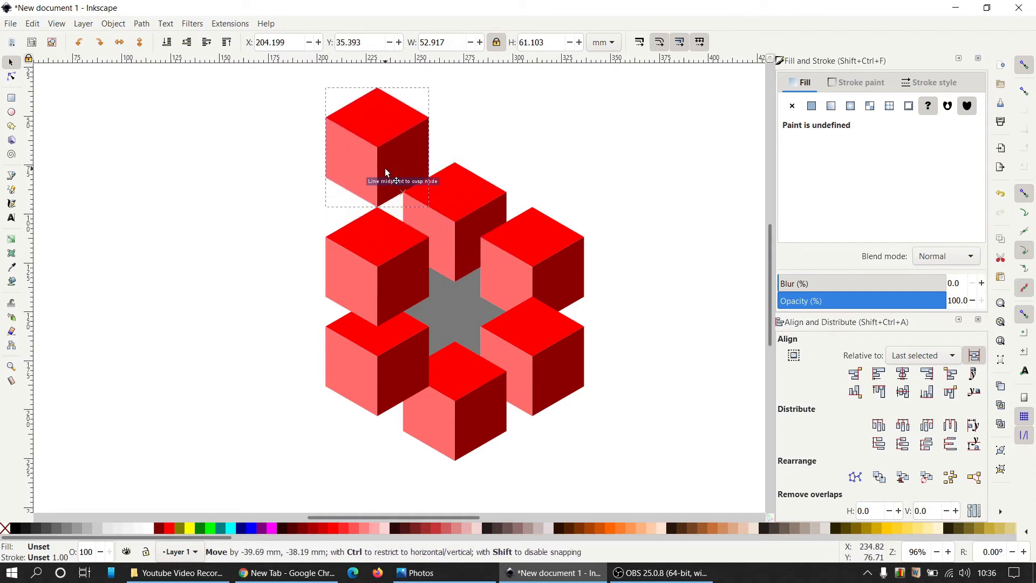
drag(386, 170, 393, 184)
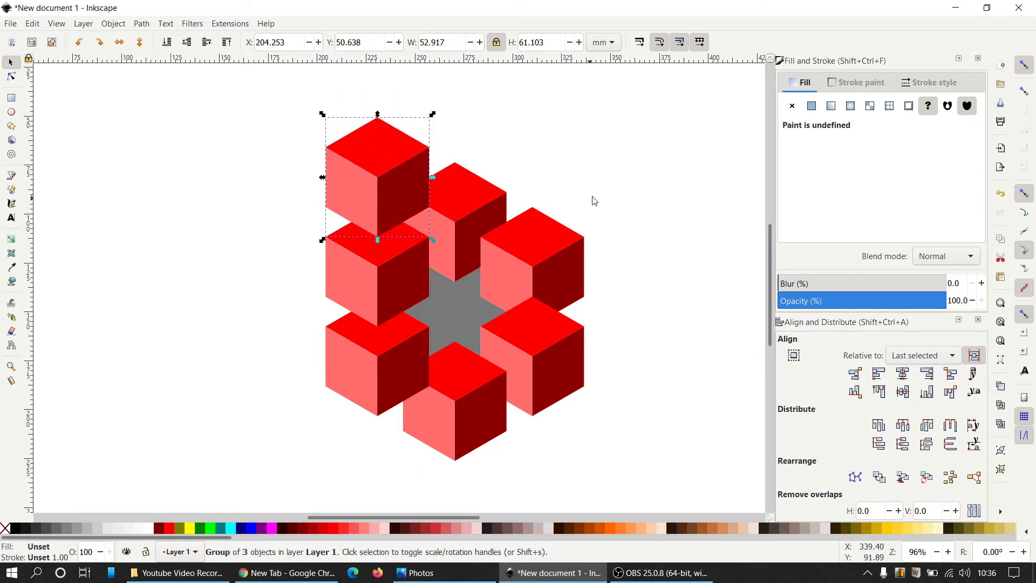
click(628, 182)
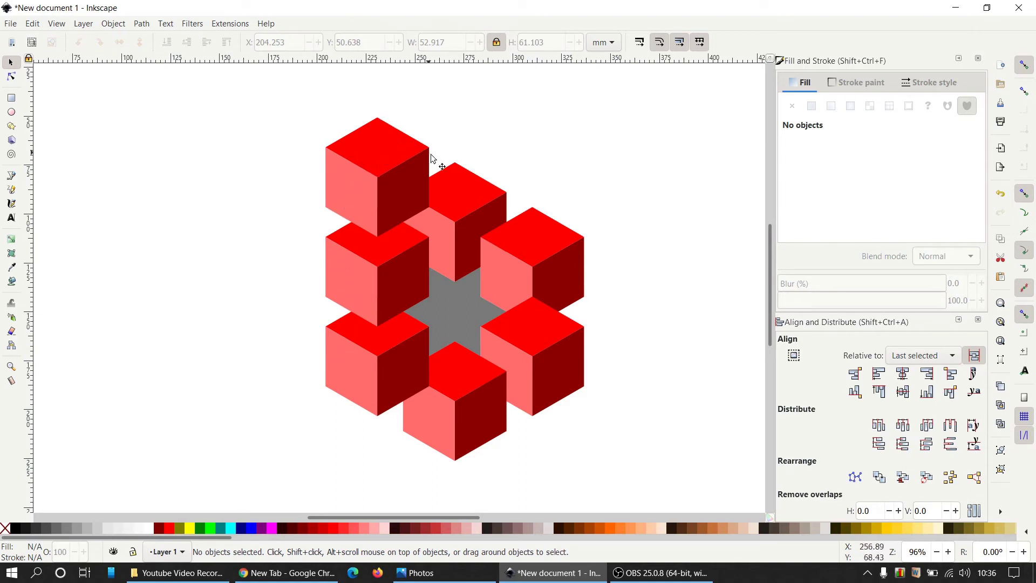
Duplicate the top corner cube and snap the copy beside the upper-right cube as the triangle's right corner.
right_click(397, 161)
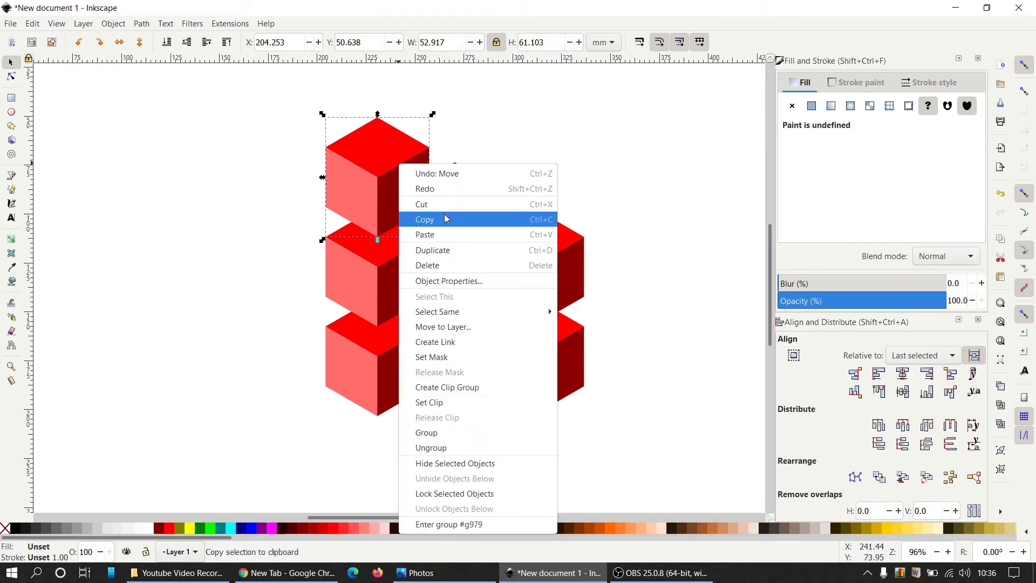
click(433, 250)
drag(392, 187, 621, 318)
click(589, 183)
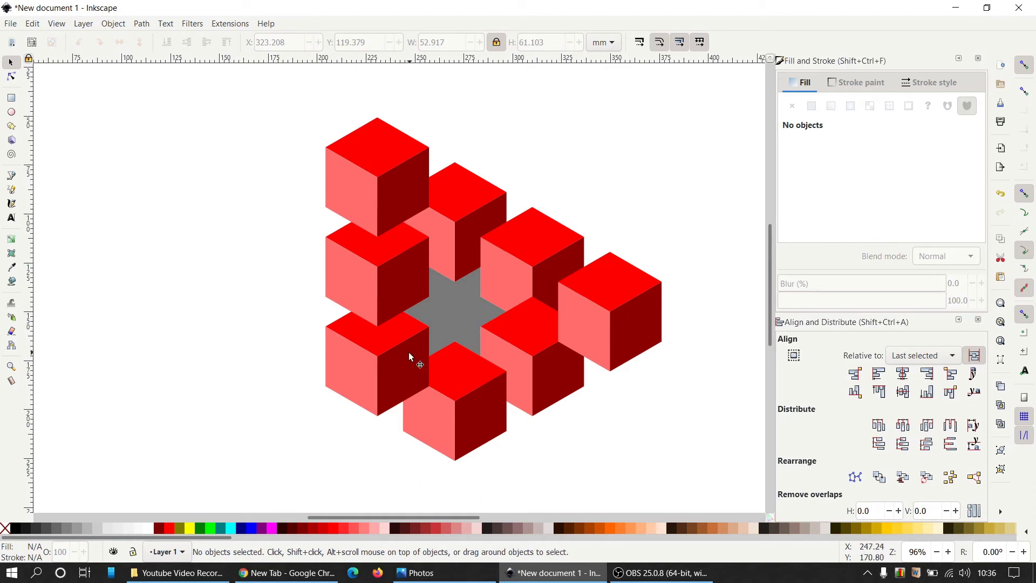
Duplicate the right corner cube and snap the copy below the lower-left cube as the triangle's bottom corner.
right_click(614, 304)
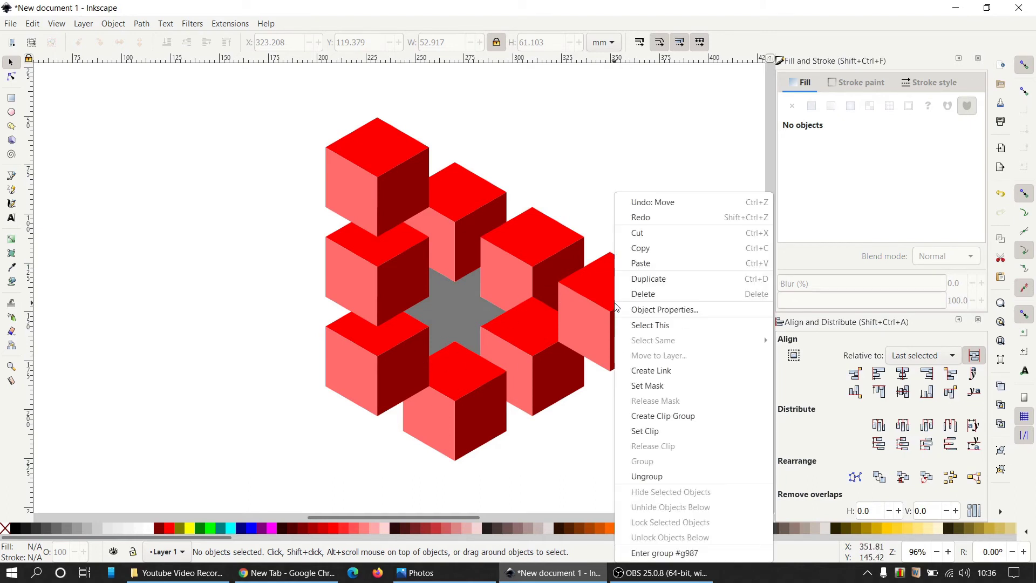
click(642, 285)
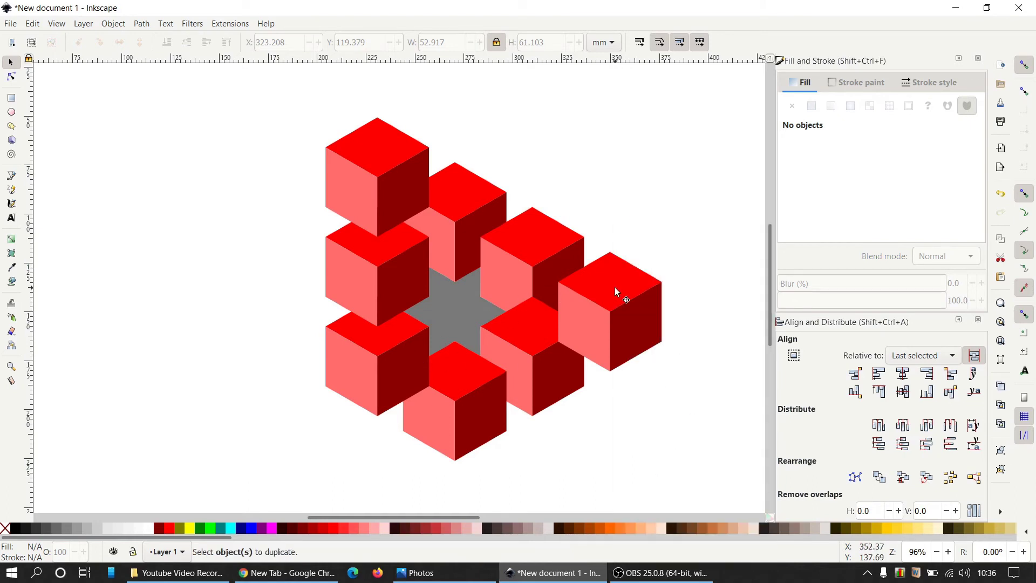
click(599, 294)
right_click(598, 294)
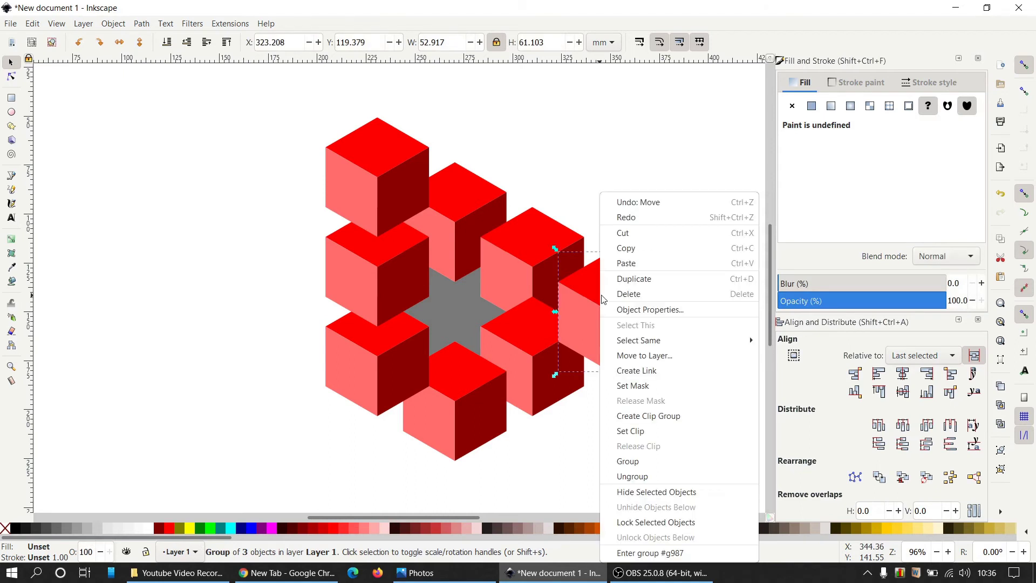
click(628, 278)
drag(600, 296, 365, 439)
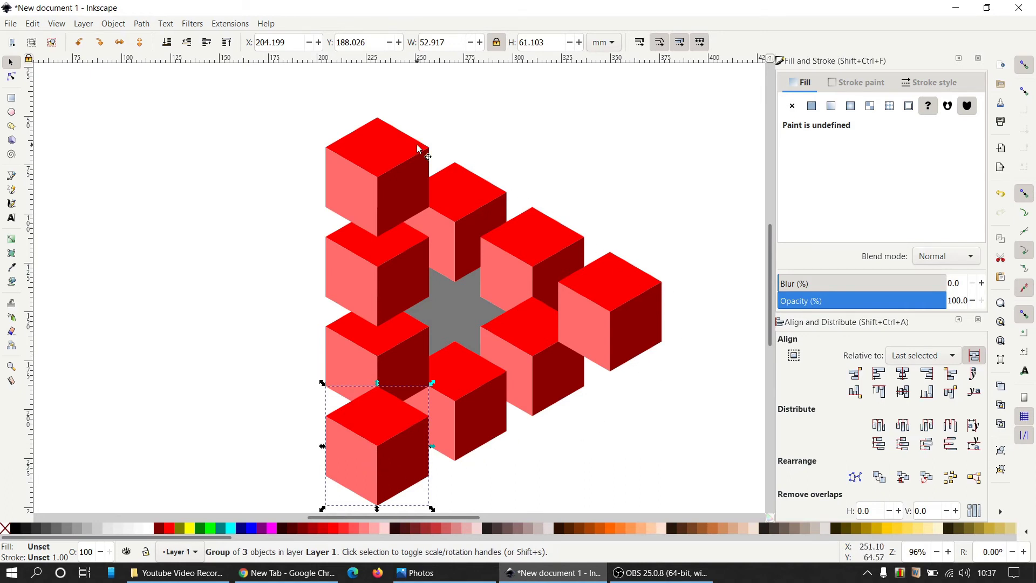
click(667, 220)
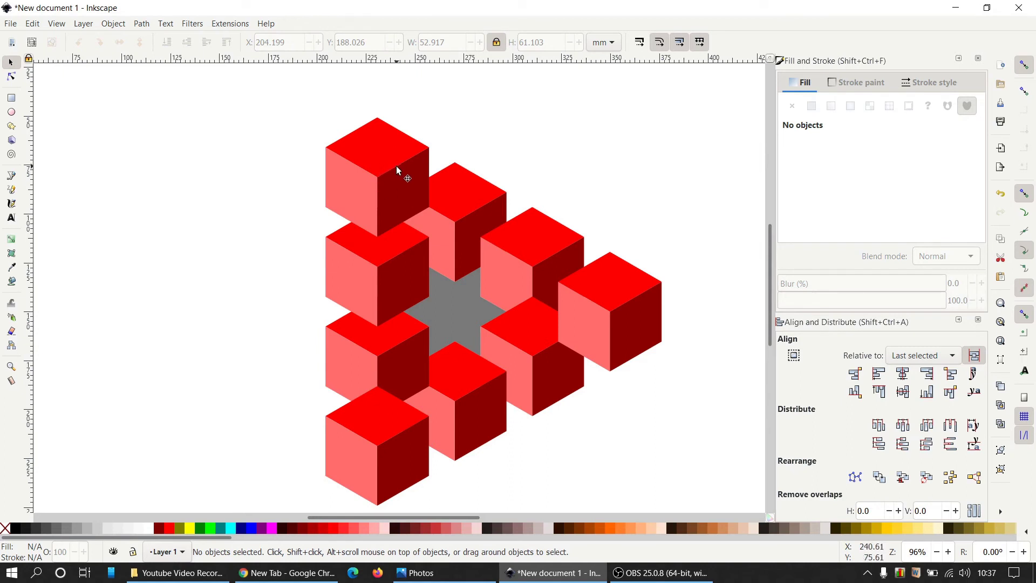
Raise the two middle cubes on the triangle's upper-right side so each overlaps the preceding cube, starting from the top corner.
click(466, 212)
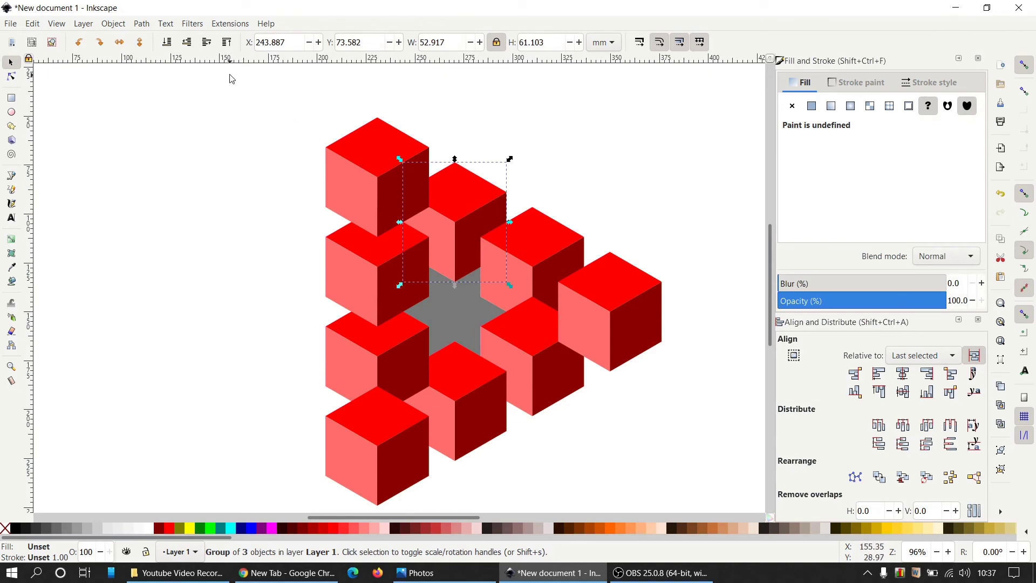
click(207, 43)
click(207, 43)
click(207, 43)
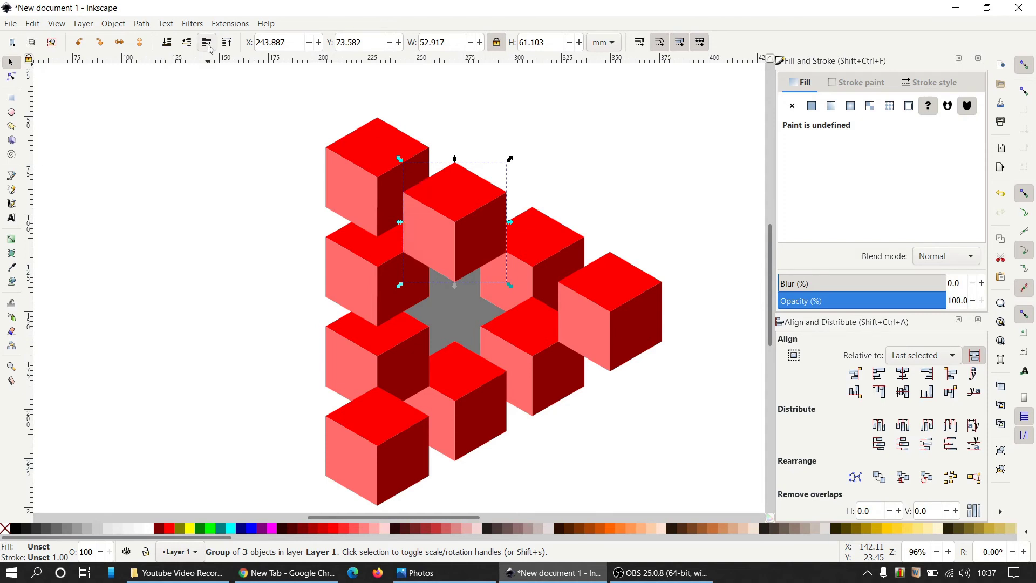
click(553, 247)
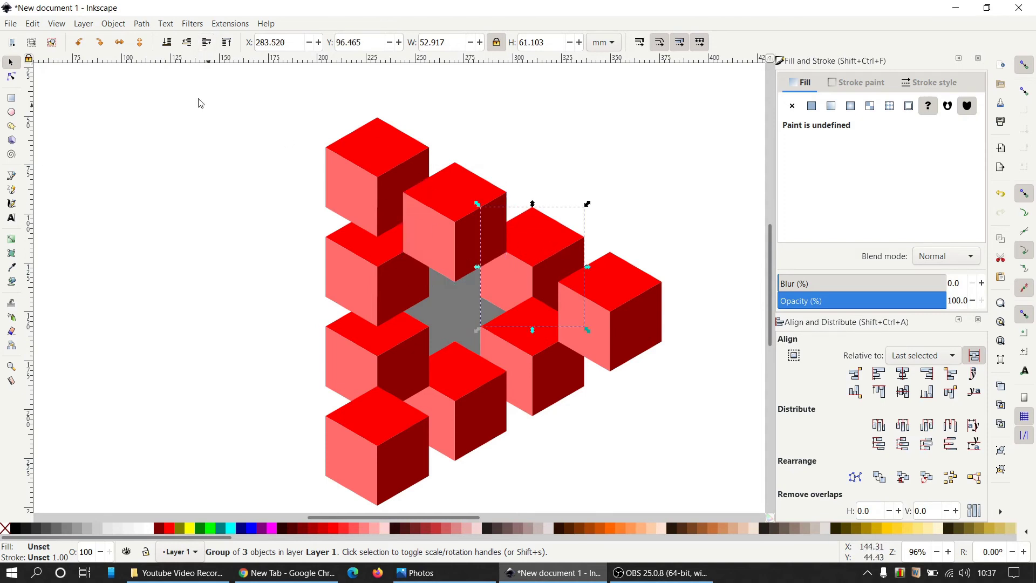
click(207, 43)
click(206, 46)
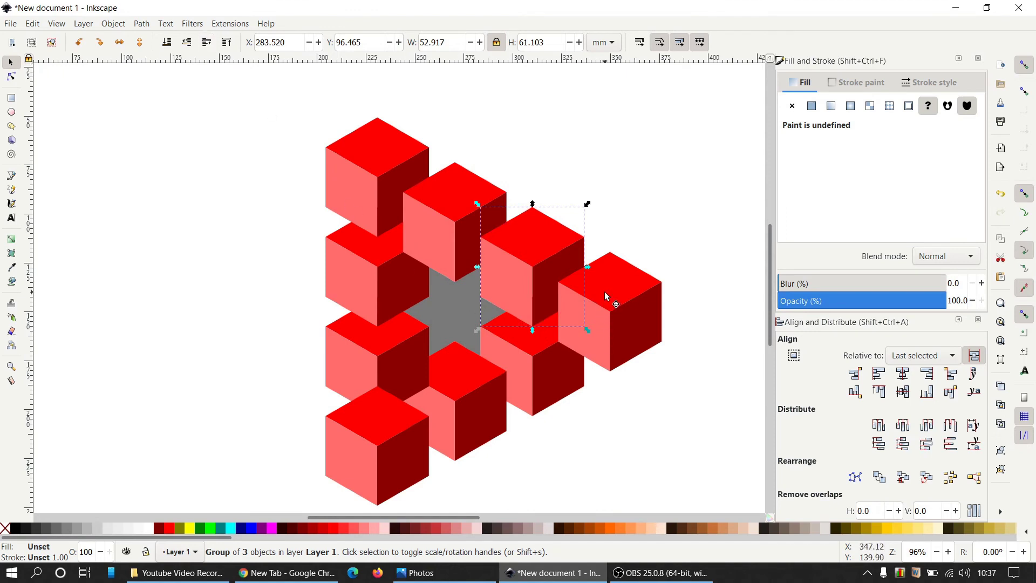
Raise the cube at the star's lower right until it overlaps the right corner cube.
drag(607, 296, 552, 364)
click(205, 49)
click(205, 49)
click(205, 49)
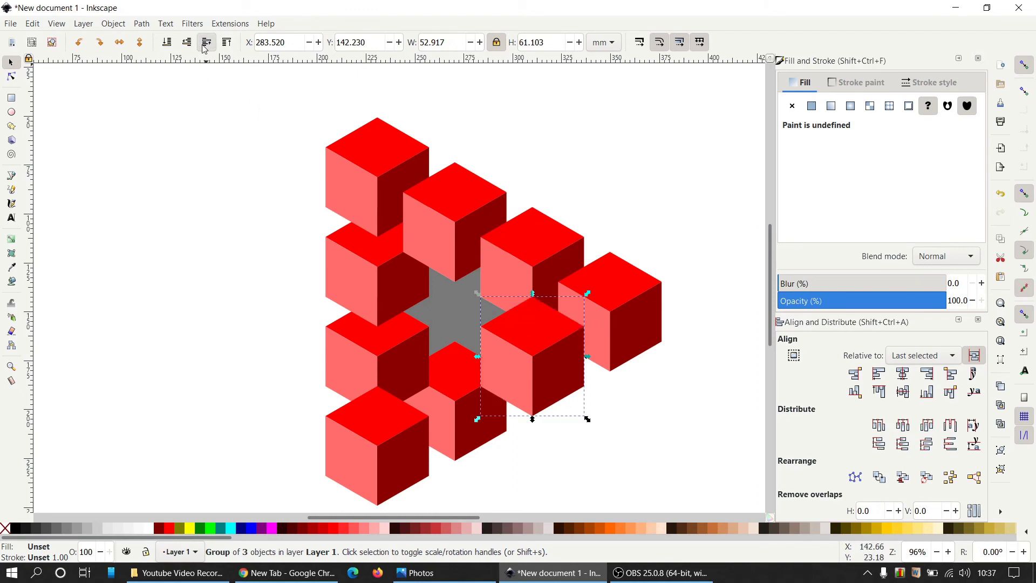
Raise the cube directly below the star until it overlaps the cube at the star's lower right.
click(463, 439)
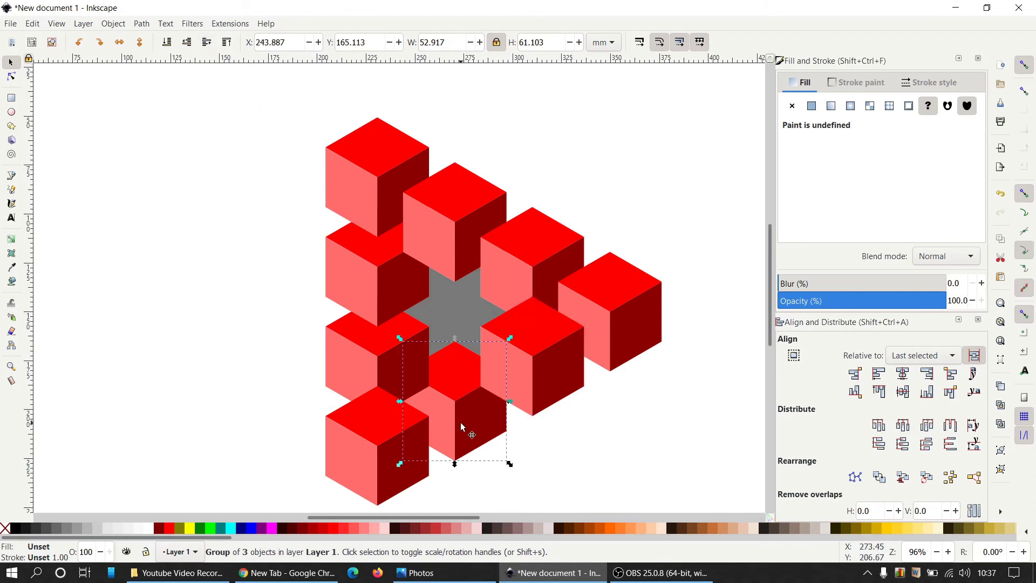
click(207, 45)
click(209, 47)
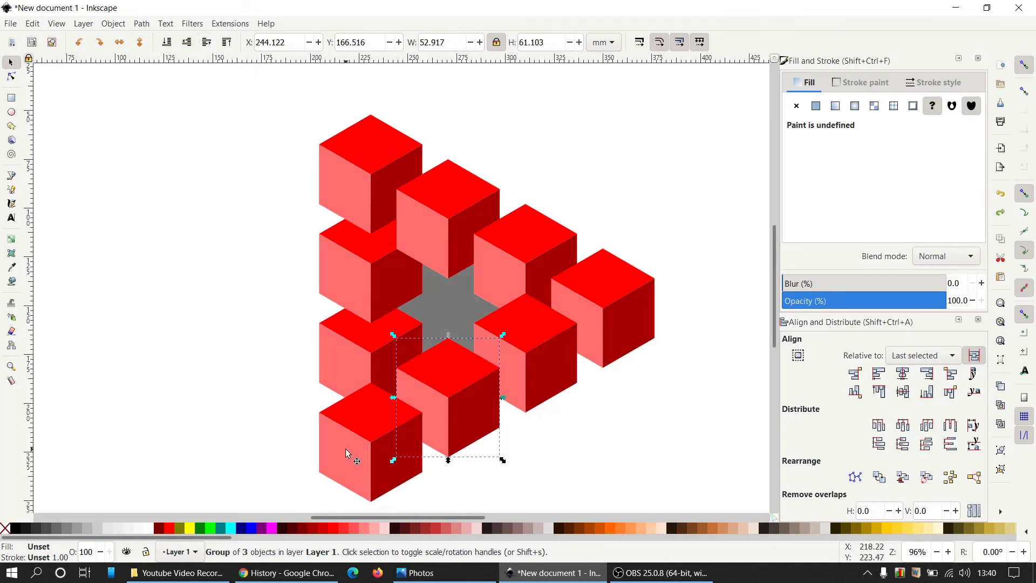
Raise the lower middle cube of the vertical column until it overlaps both the cube below the star and the bottom corner cube.
click(357, 361)
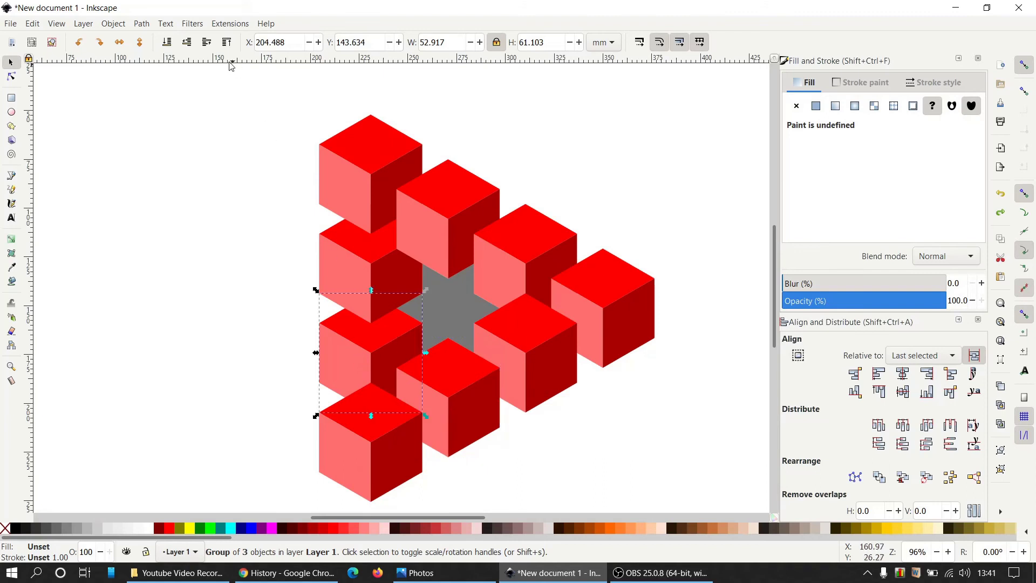
click(206, 43)
click(207, 43)
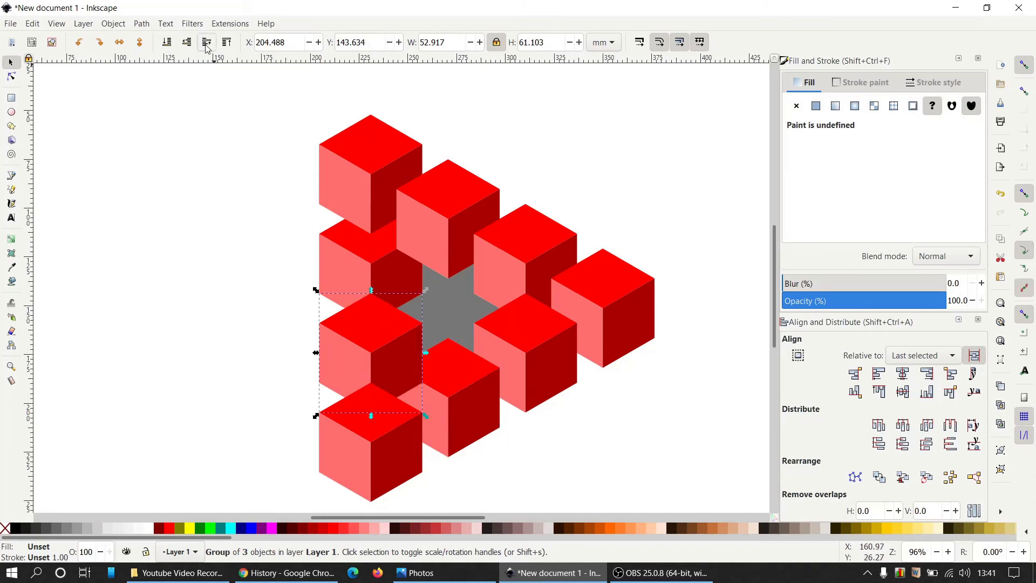
click(207, 43)
Ungroup the upper middle cube of the vertical column and the adjacent second cube on the upper-right side into separate faces.
drag(351, 356, 351, 266)
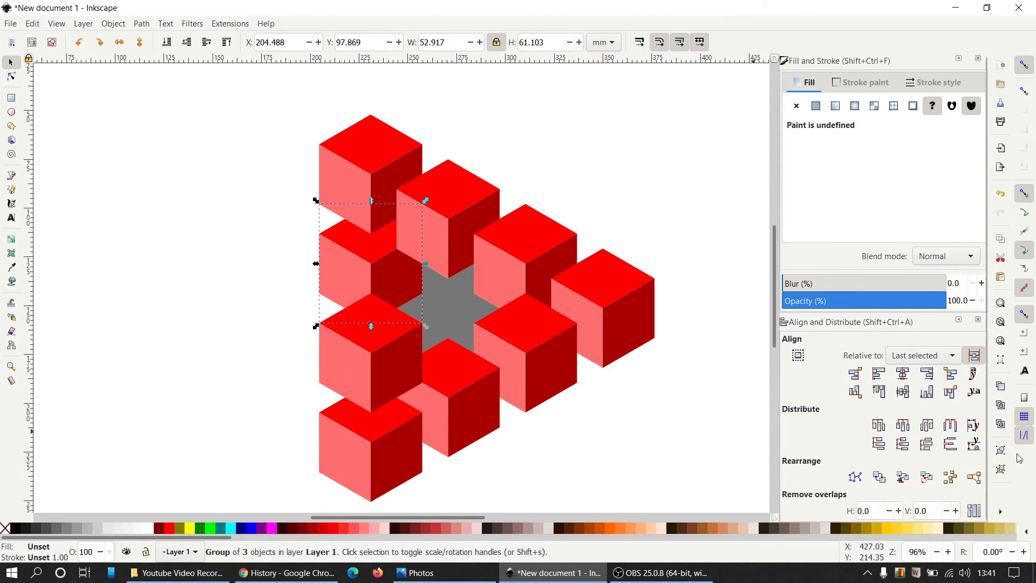
click(1005, 470)
click(1004, 471)
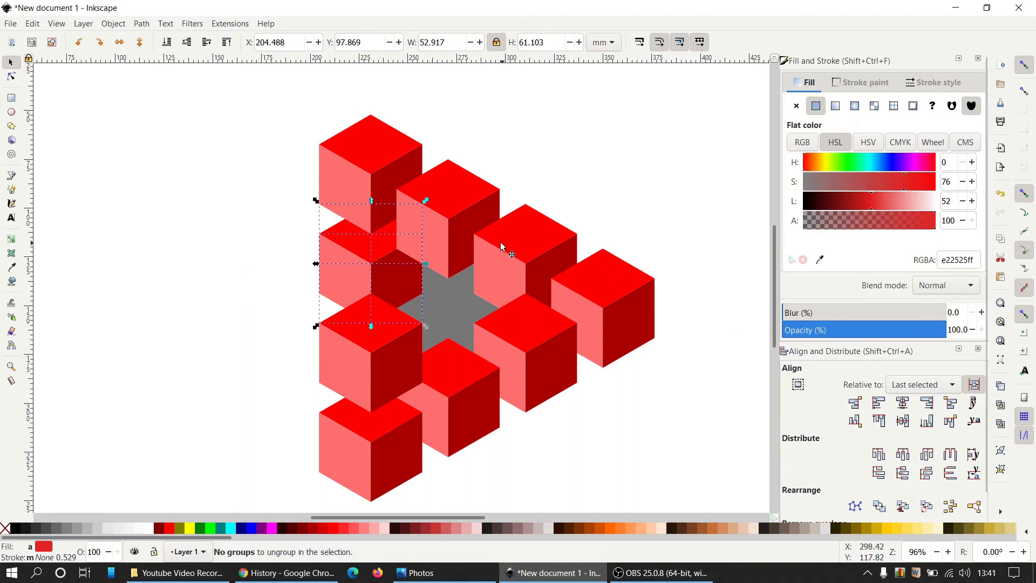
click(453, 222)
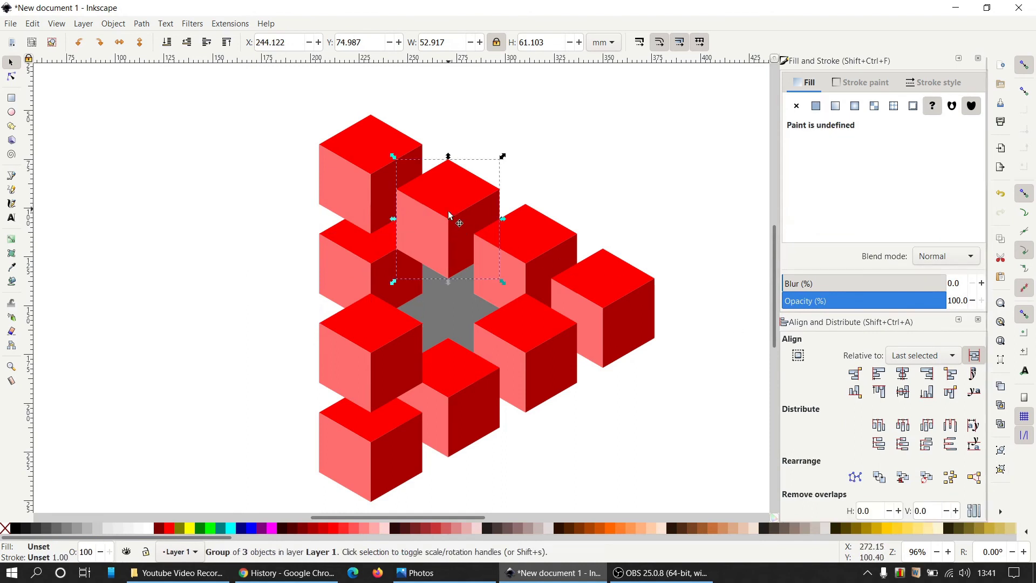
click(1002, 470)
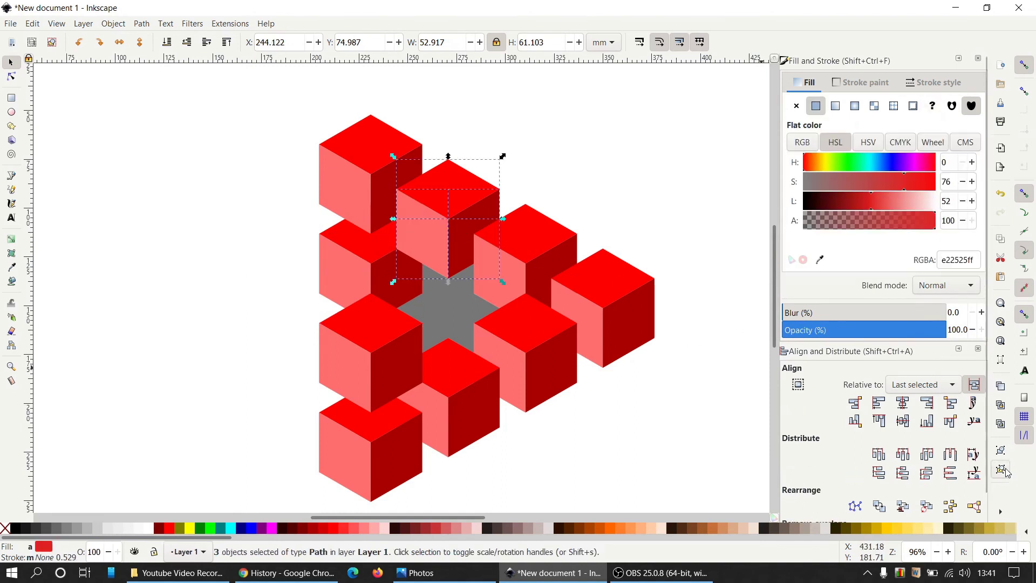
click(1002, 470)
click(700, 248)
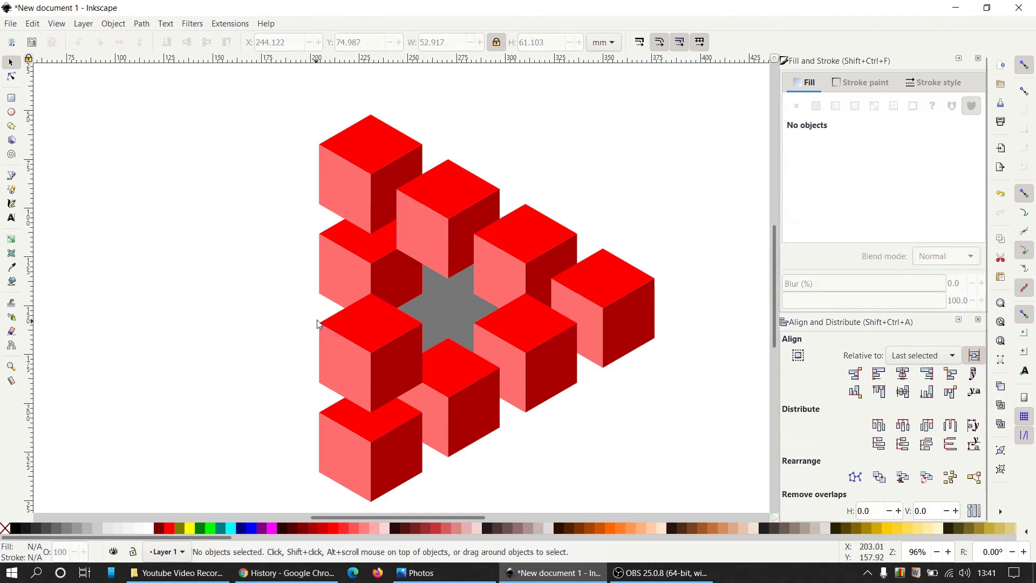
Raise the light left face and the dark right face of the column's upper middle cube above the cube below it.
click(339, 269)
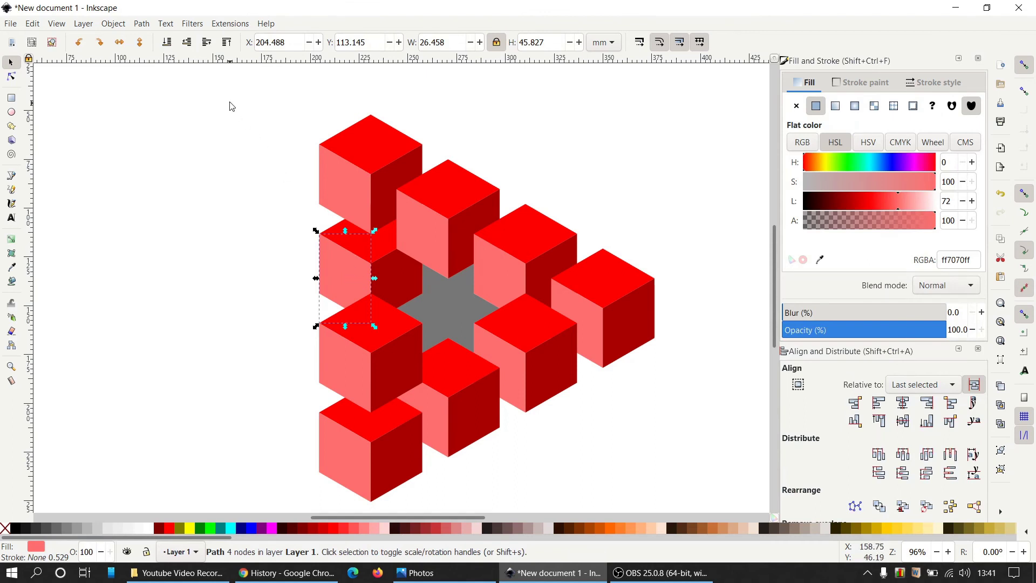
click(206, 49)
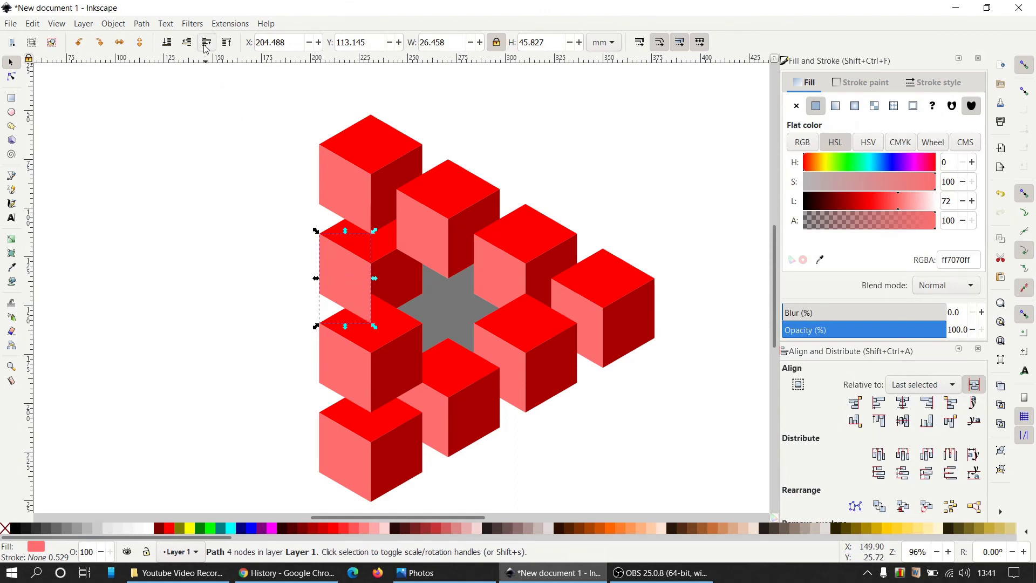
click(402, 286)
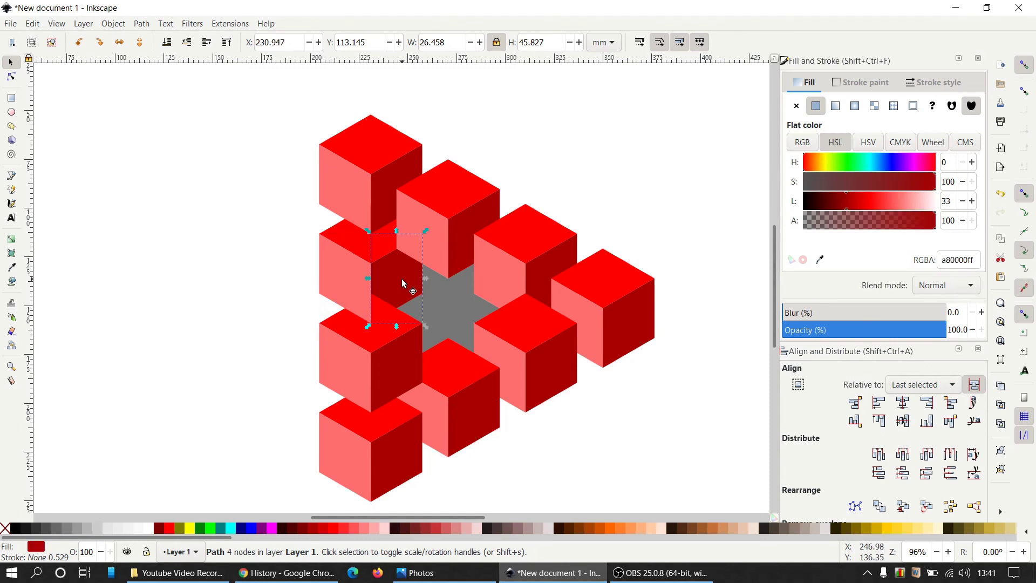
click(208, 51)
click(207, 51)
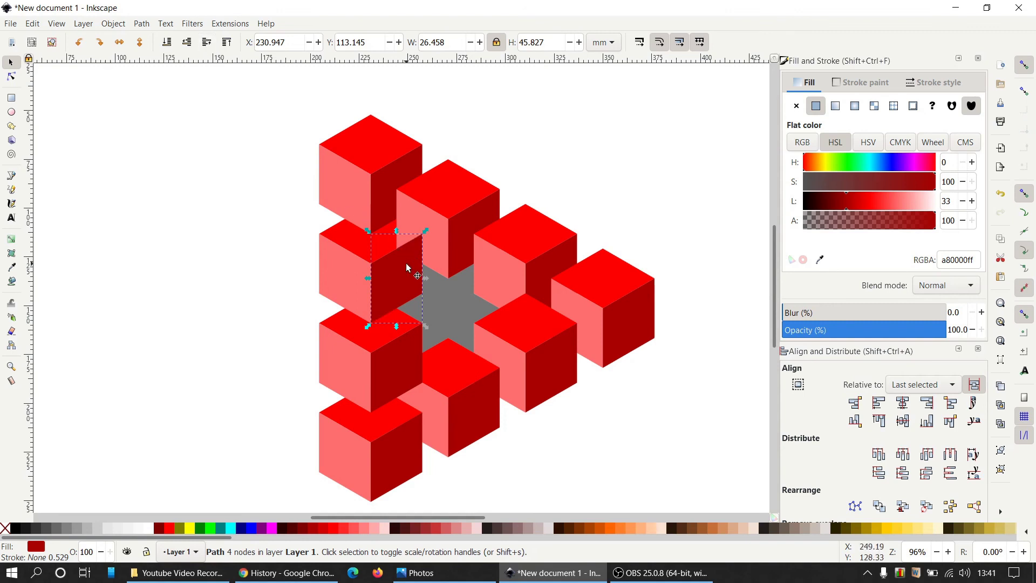
Duplicate the light face of the second cube on the upper-right side and subtract the copy from the overlapping dark face using Difference.
click(437, 235)
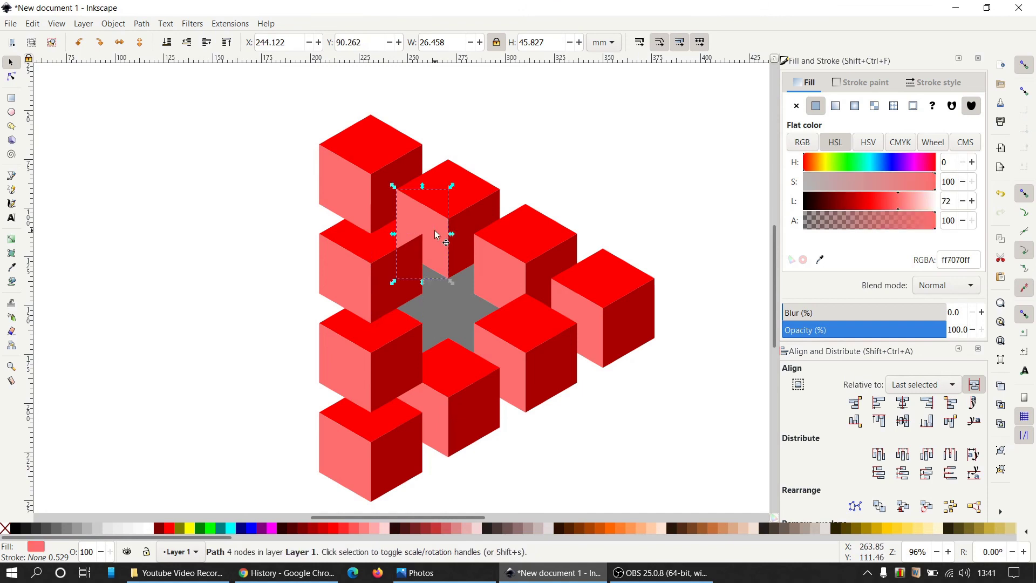
right_click(437, 235)
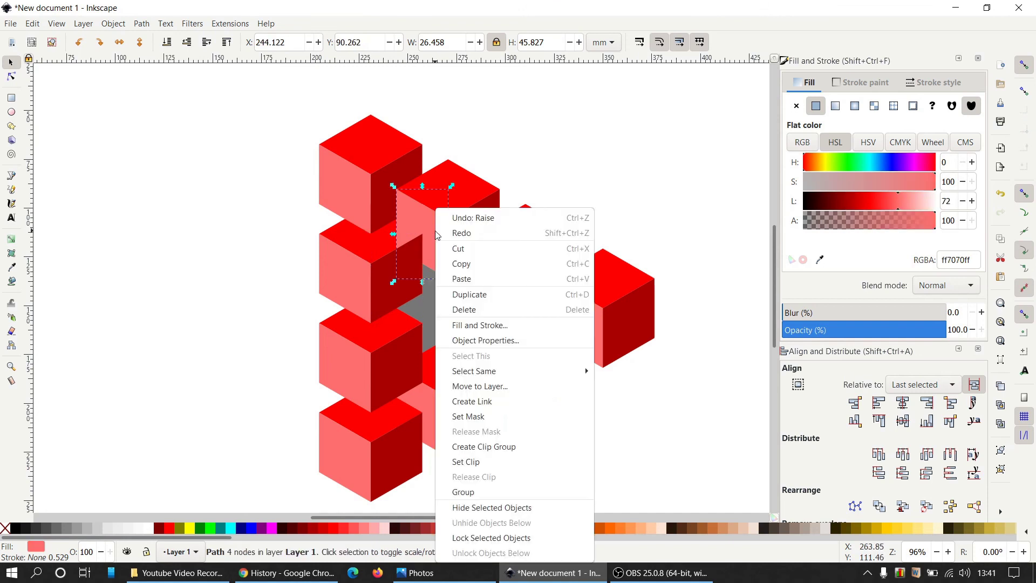
click(477, 293)
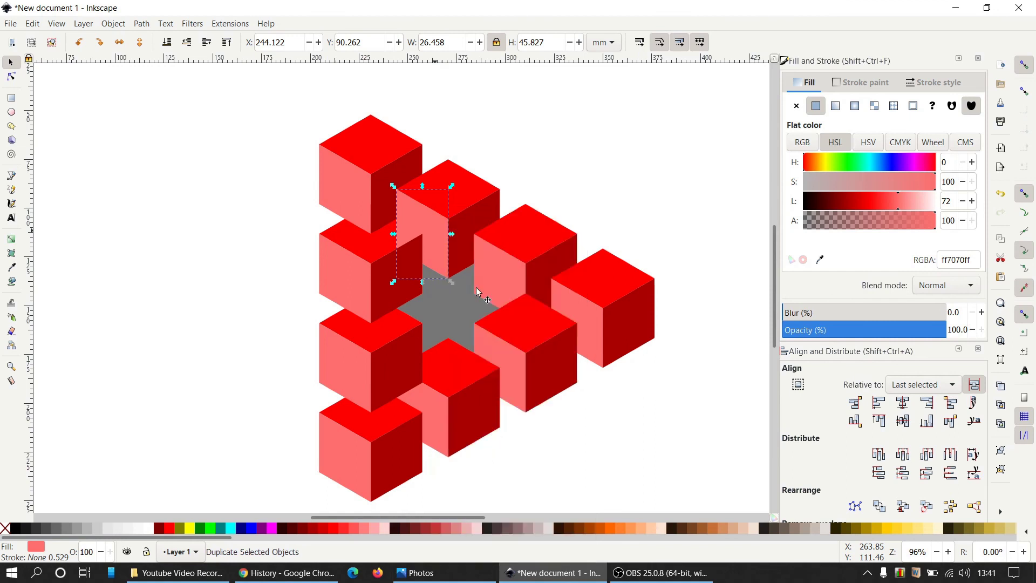
shift+click(393, 301)
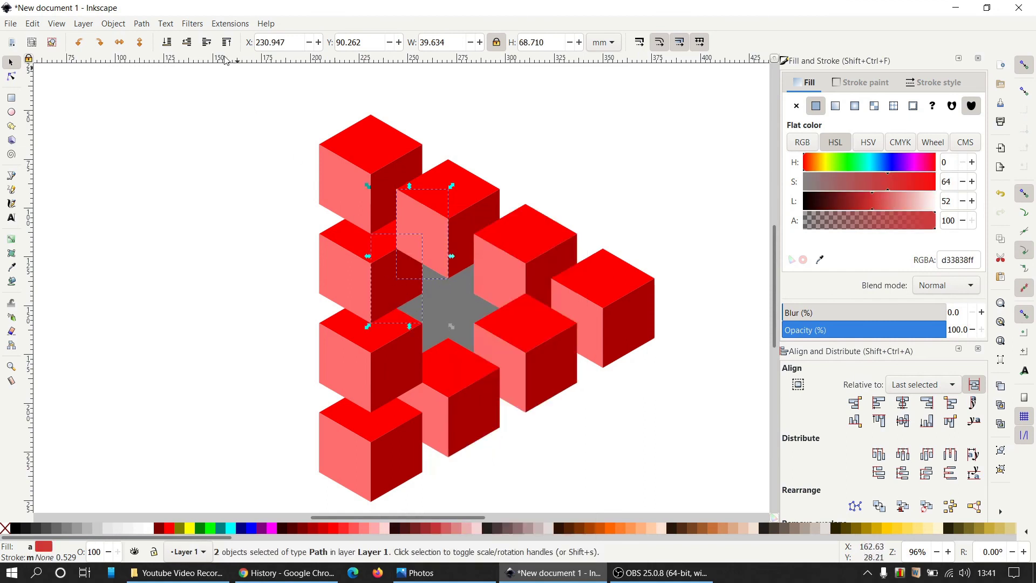
click(141, 24)
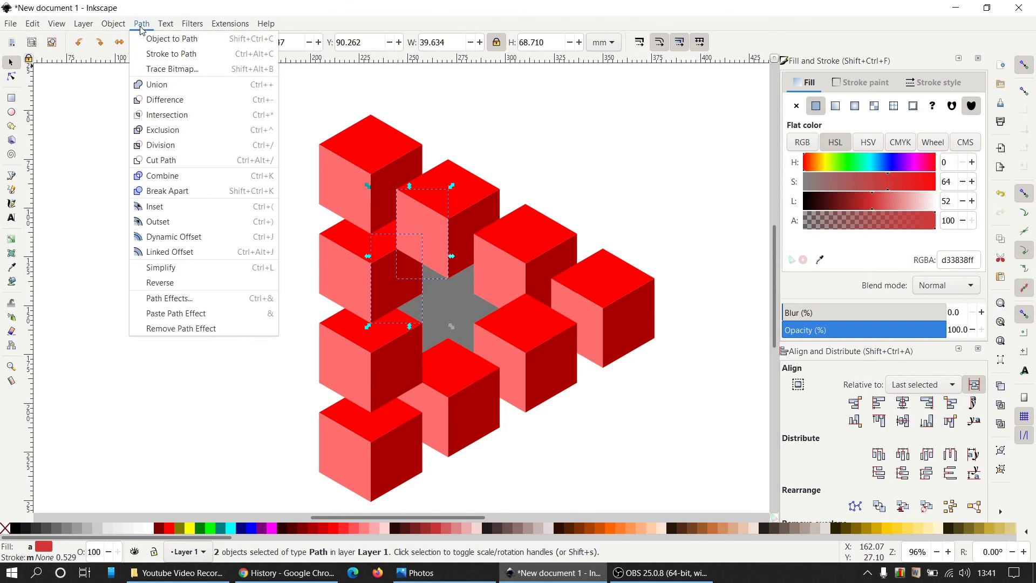
click(153, 100)
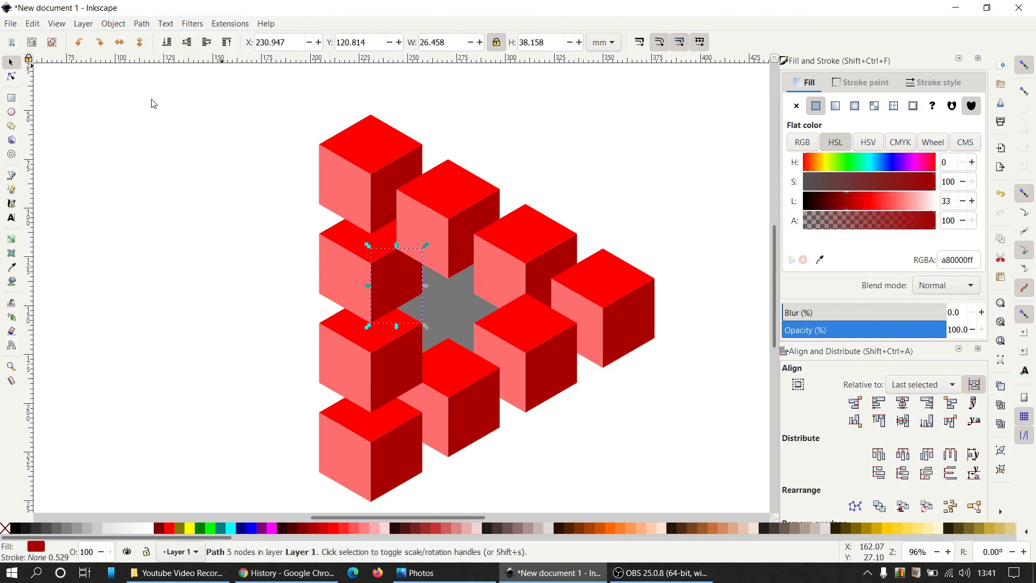
click(189, 291)
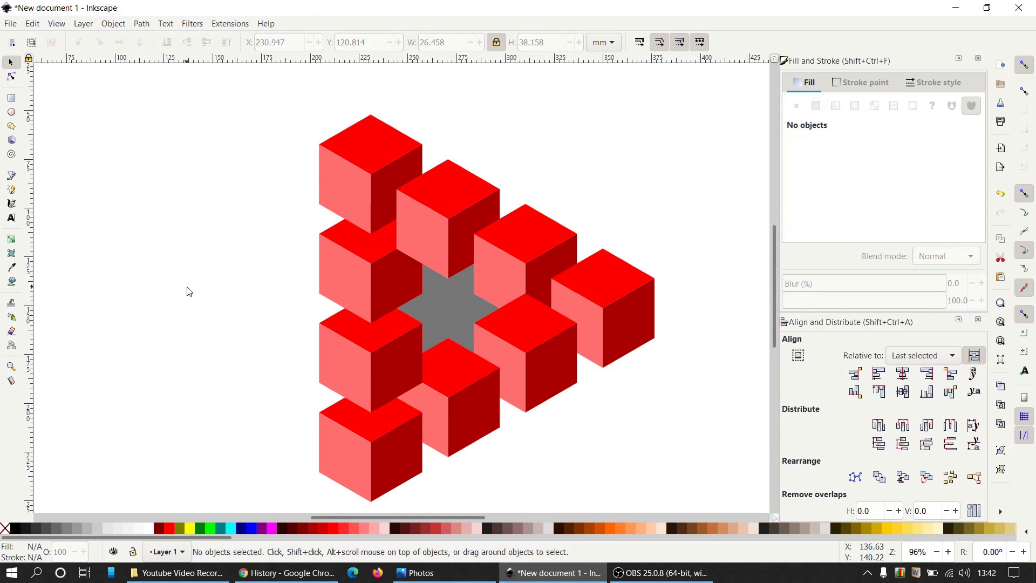
Move the grey star out of the triangle's centre and delete it.
click(443, 315)
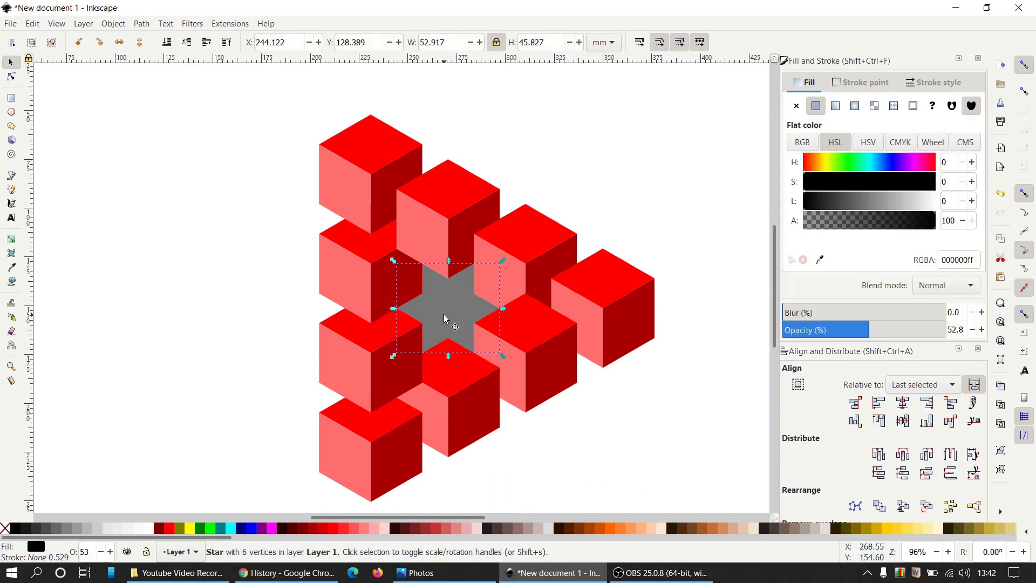
drag(454, 317, 117, 305)
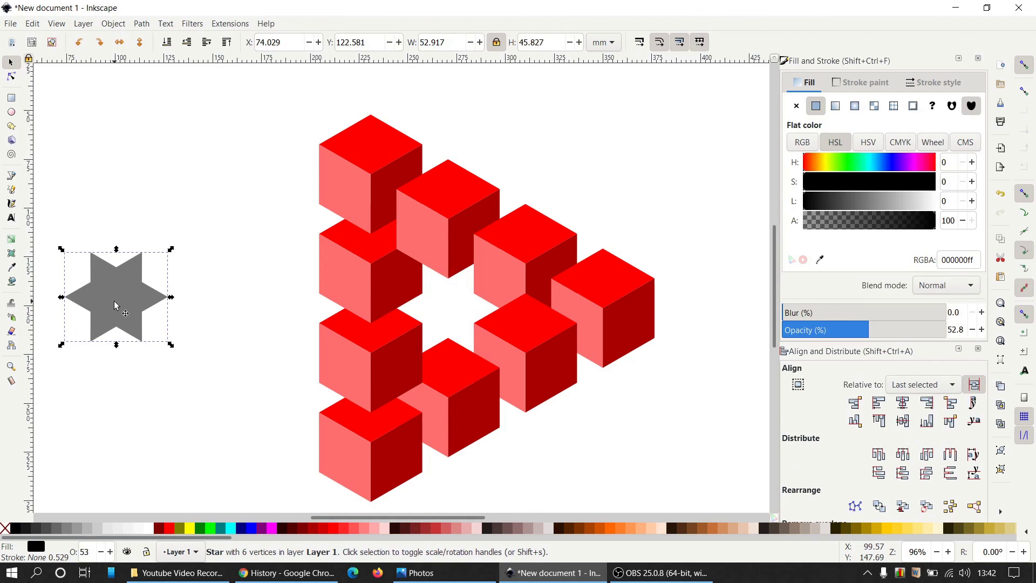
key(Delete)
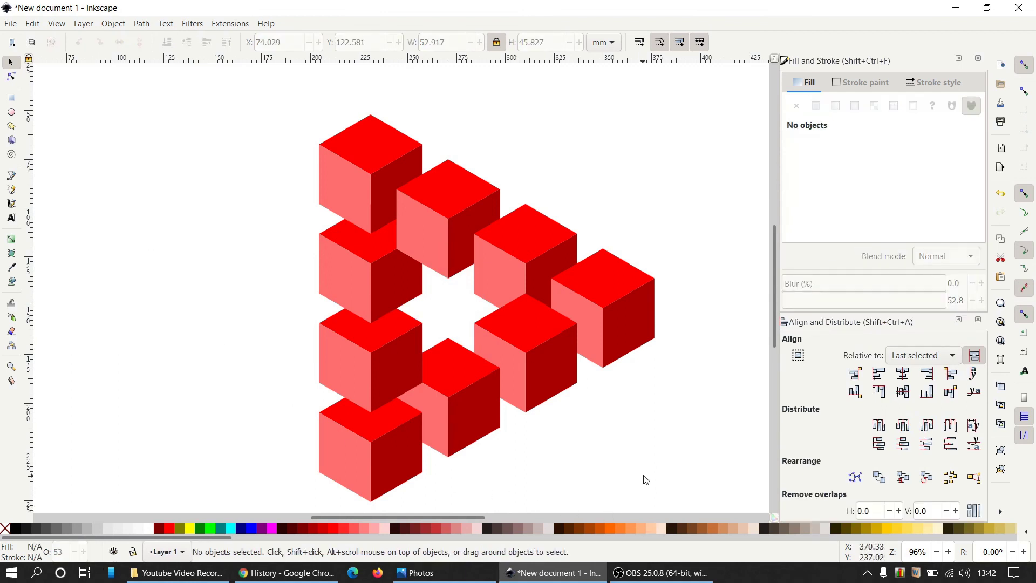
Group all the cubes and loose faces into one object and compare the result with the reference picture in Photos.
drag(173, 97, 736, 509)
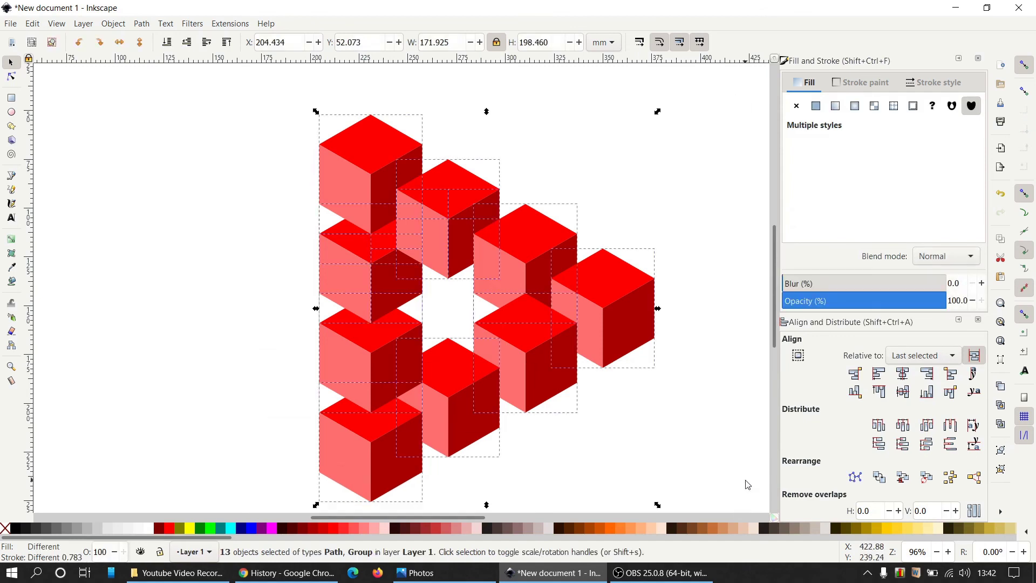
click(1001, 451)
click(120, 273)
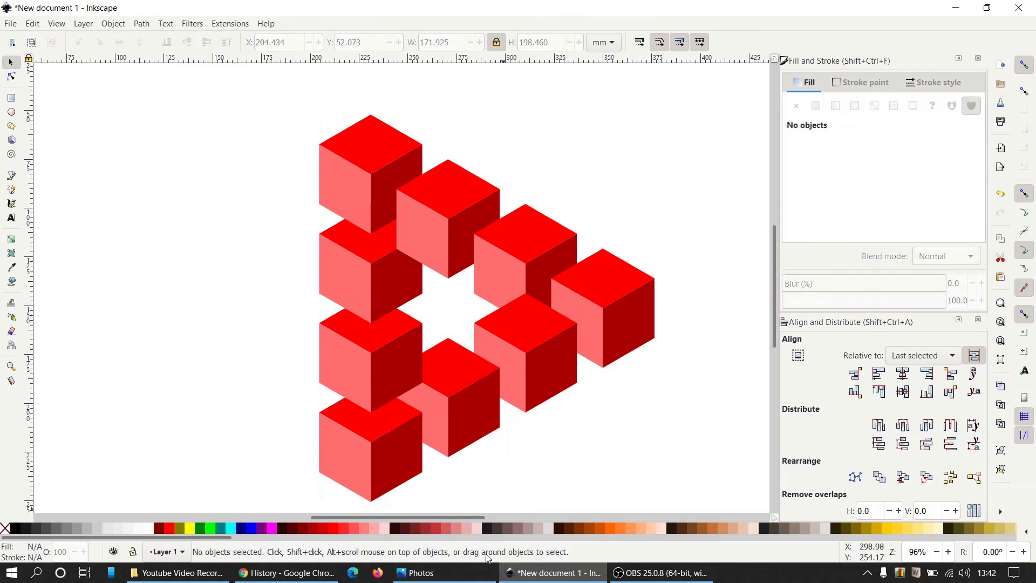
key(alt+Tab)
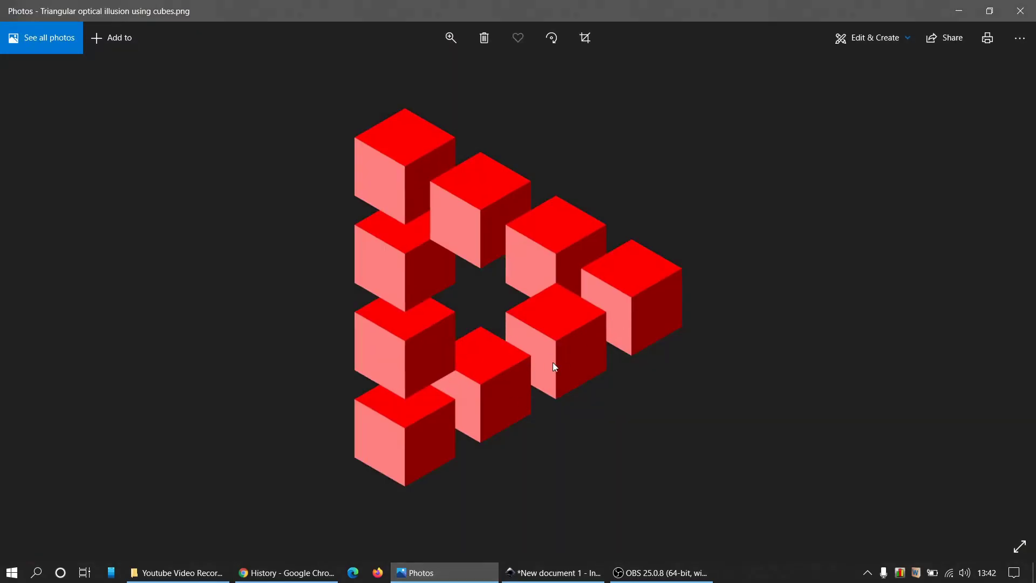
click(965, 21)
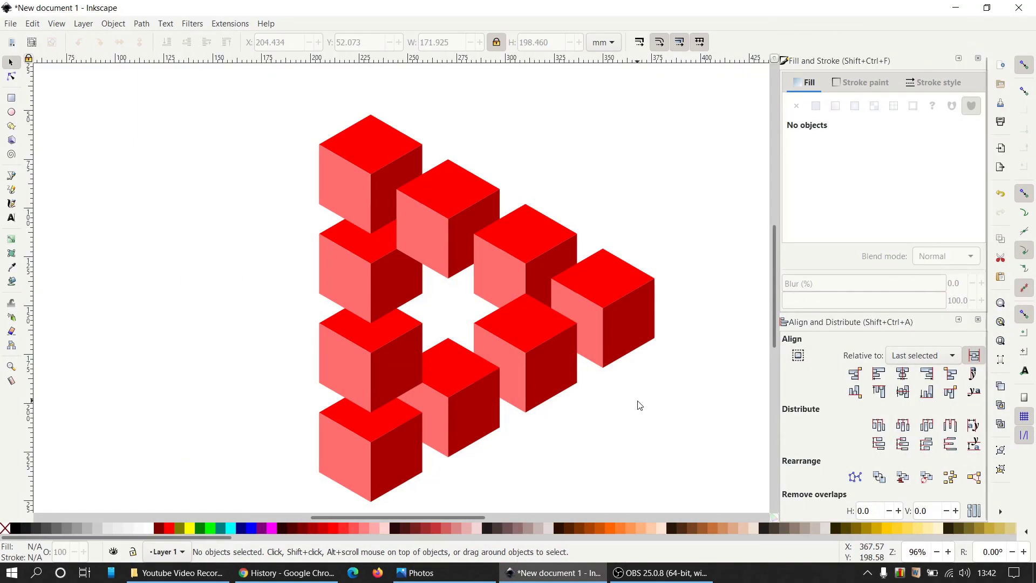